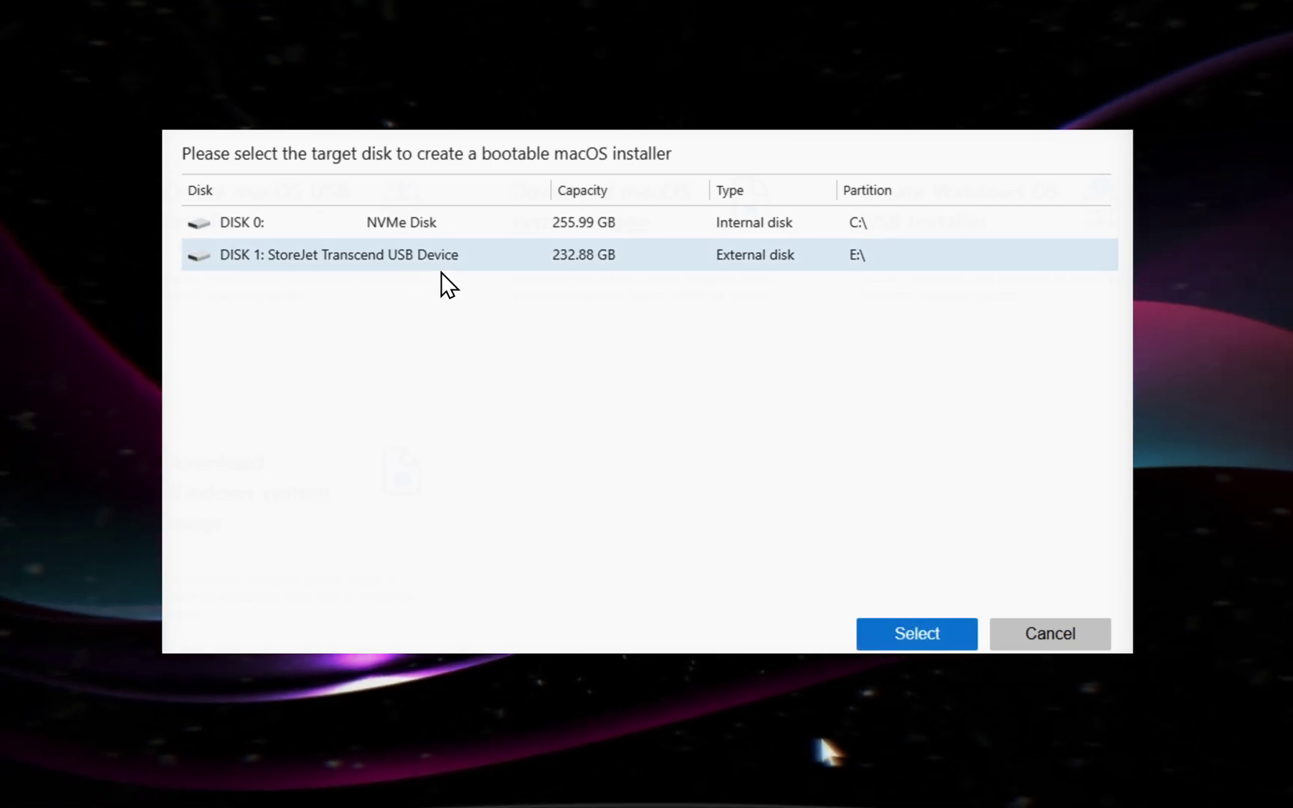
# Start a macOS 15 Sequoia boot disk on the StoreJet USB drive, then download the DiskGeeker installer zip.
pyautogui.click(916, 633)
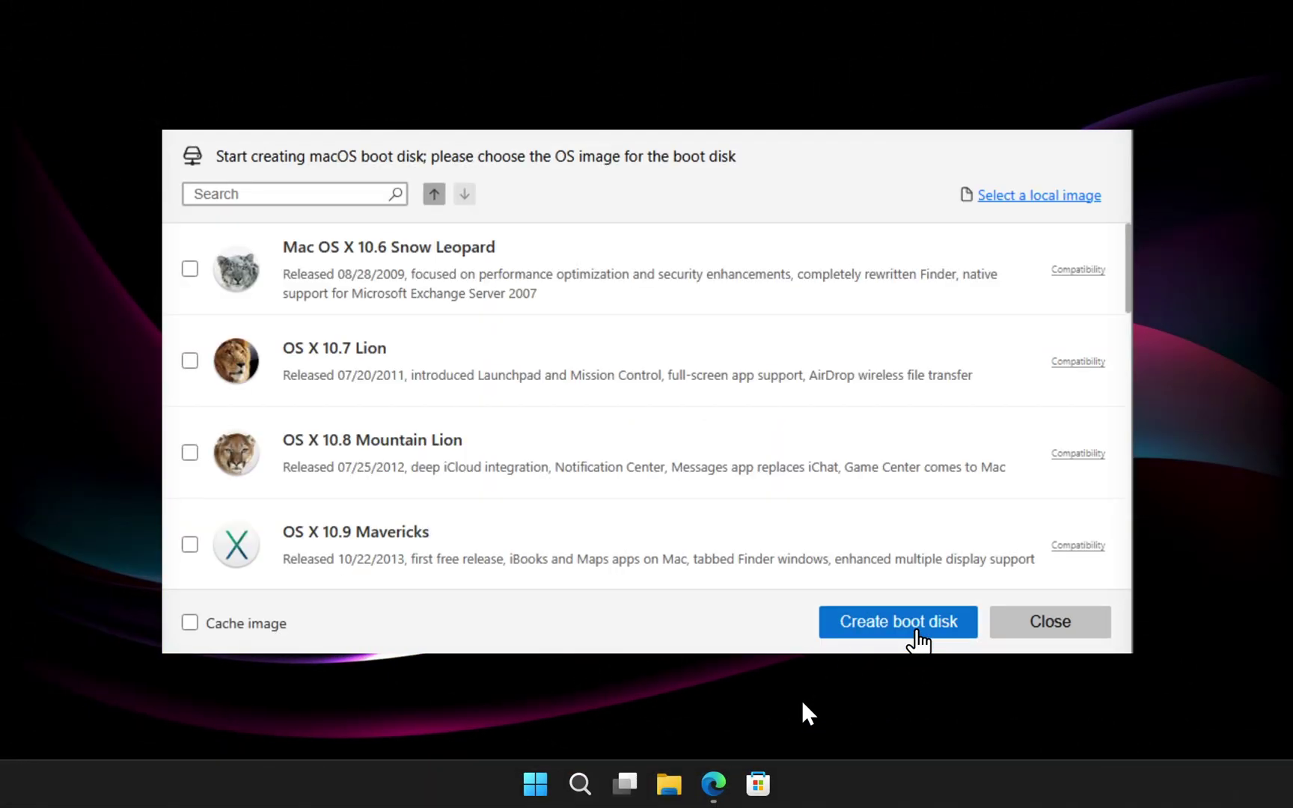
pyautogui.scroll(-7, 441, 388)
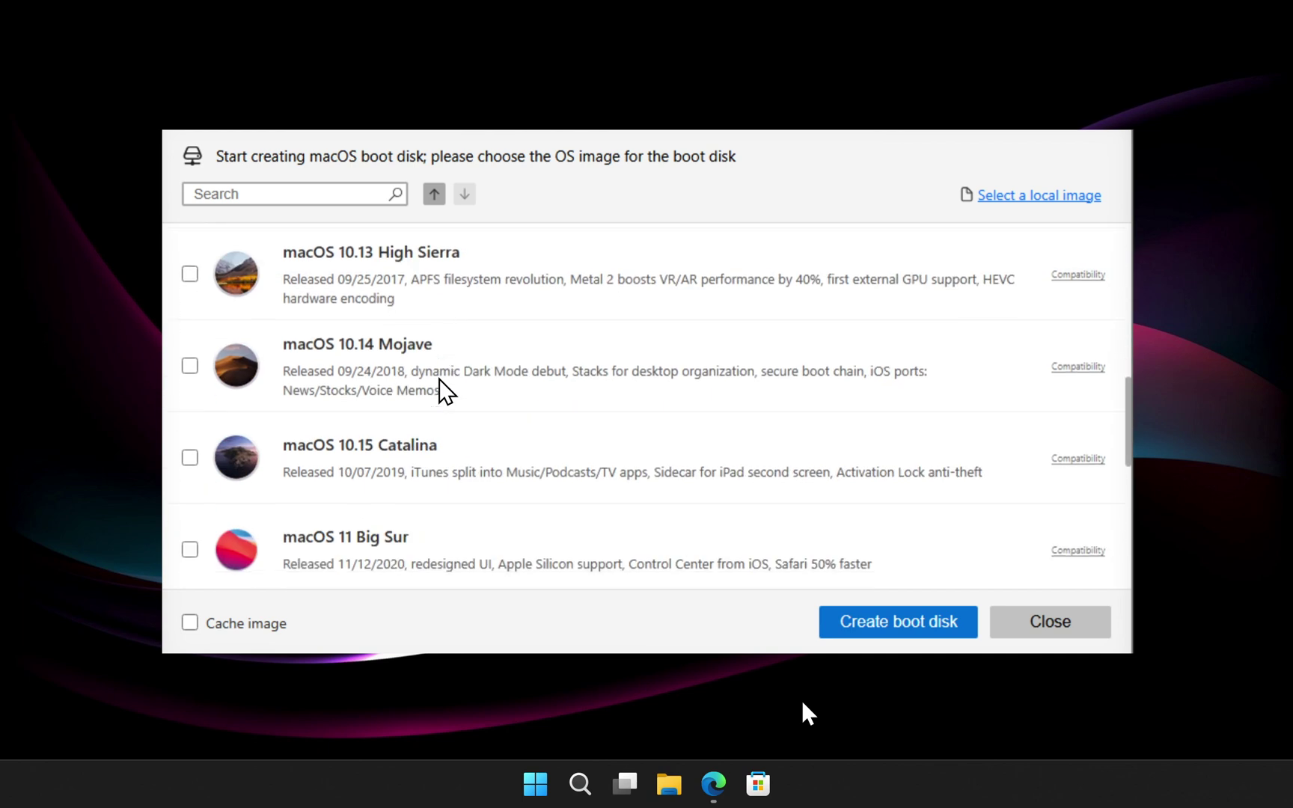
pyautogui.scroll(-5, 439, 379)
pyautogui.click(190, 434)
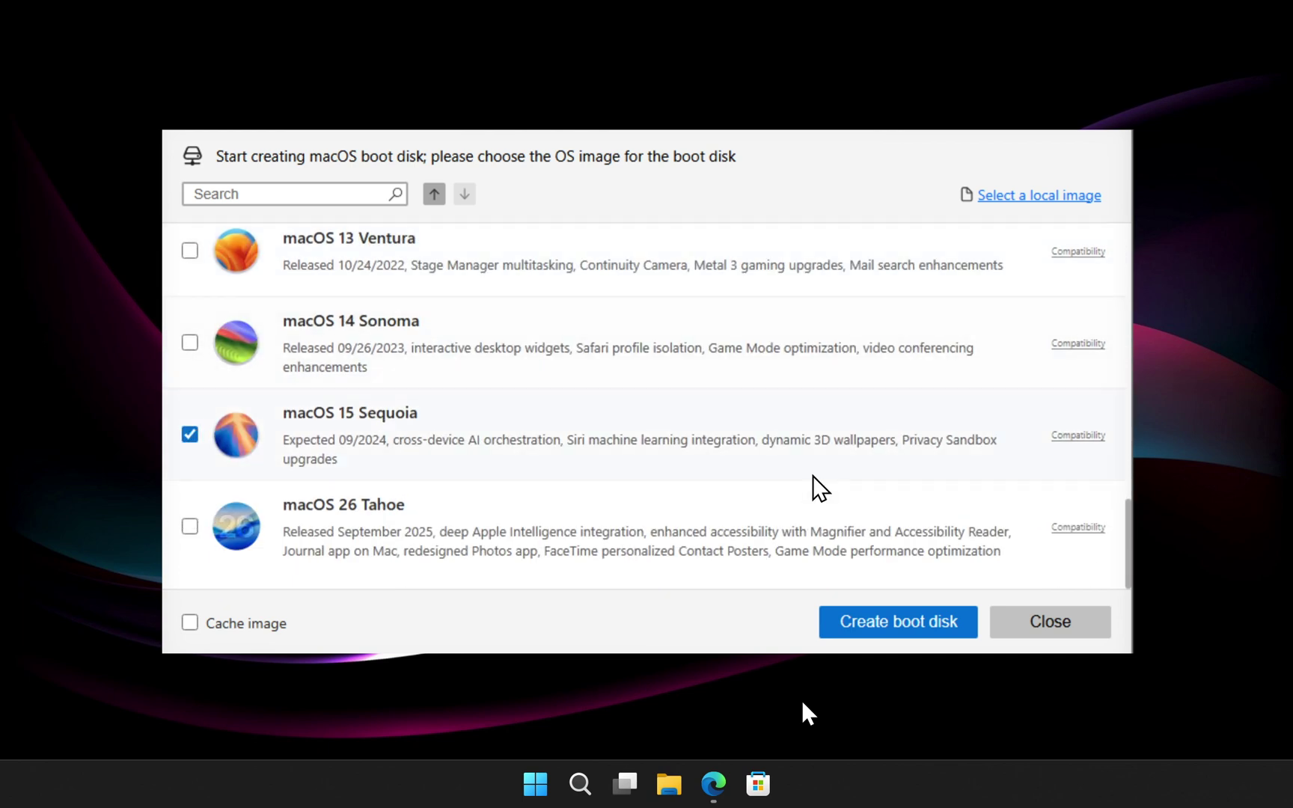
pyautogui.click(876, 632)
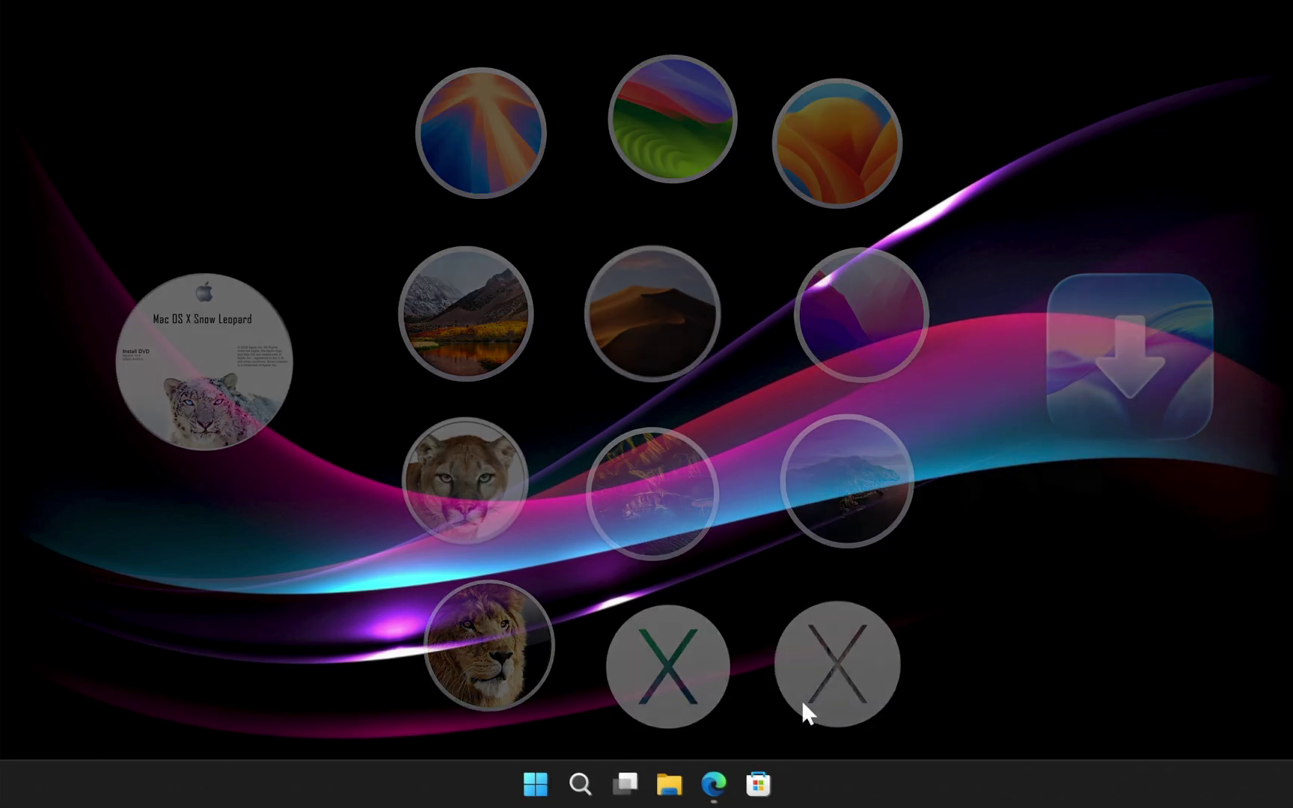
pyautogui.click(714, 783)
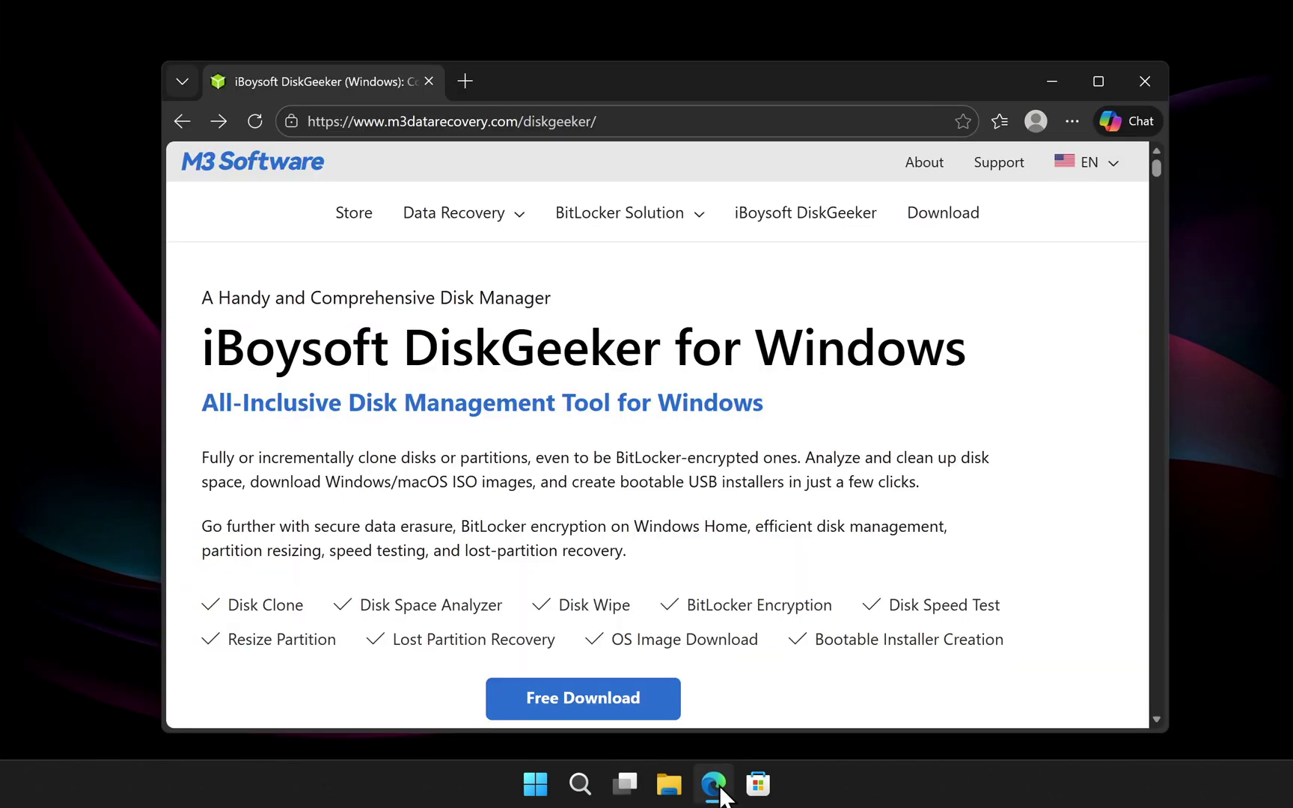
pyautogui.click(586, 707)
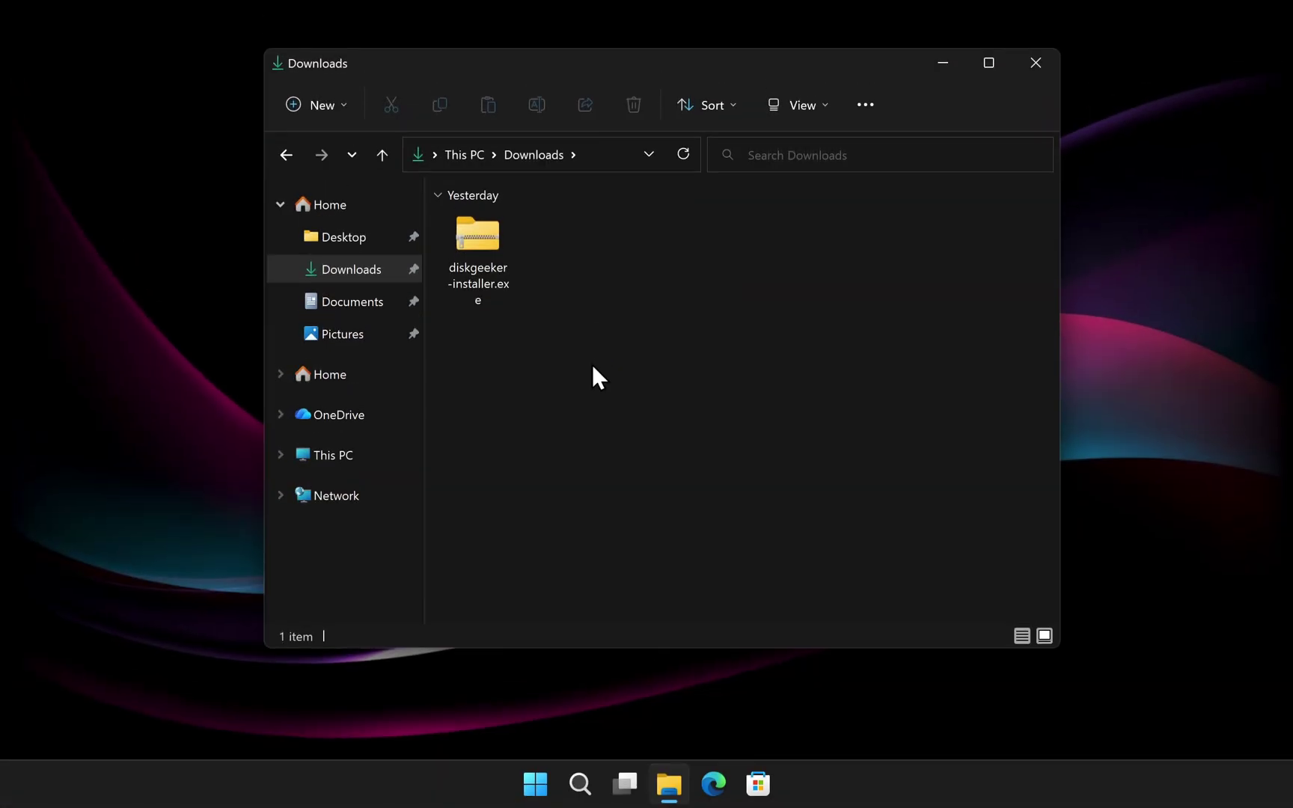
# Extract the downloaded DiskGeeker zip into its suggested folder.
pyautogui.rightClick(479, 240)
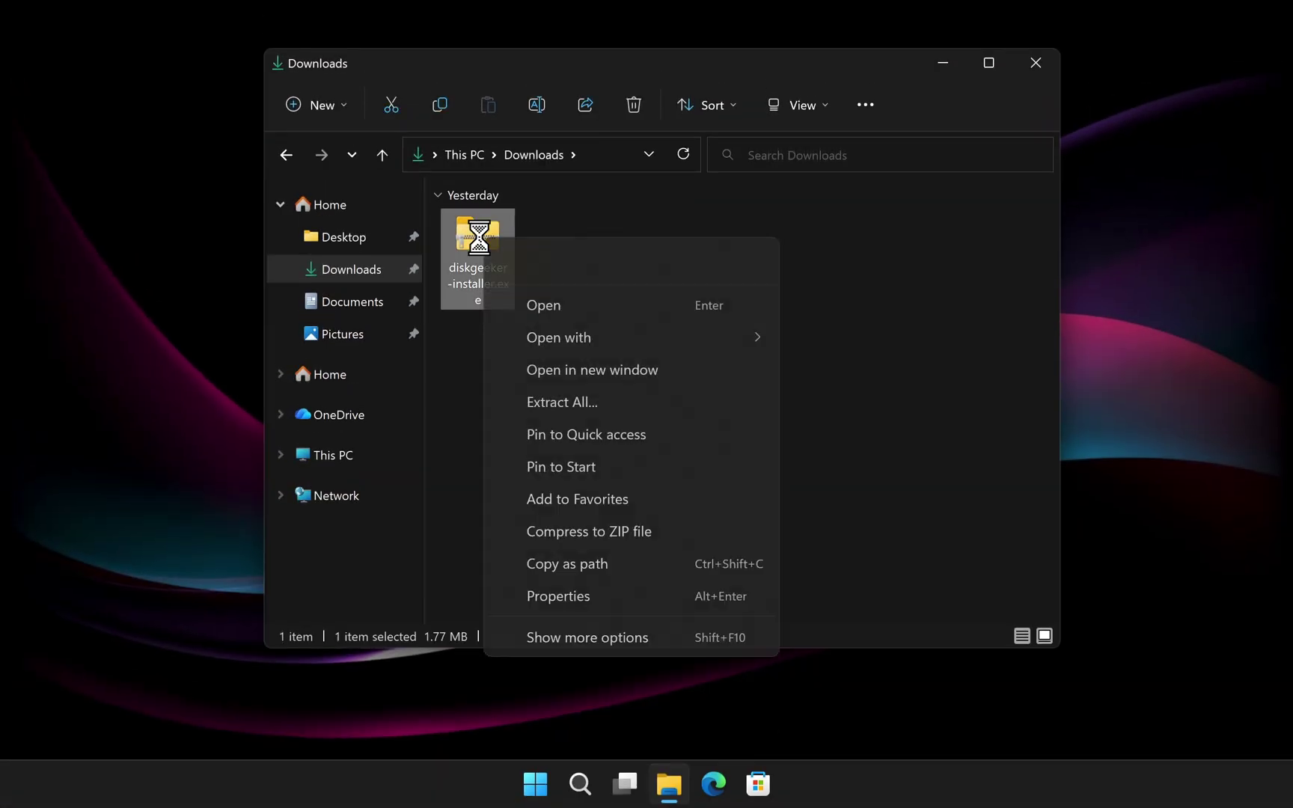
pyautogui.click(540, 395)
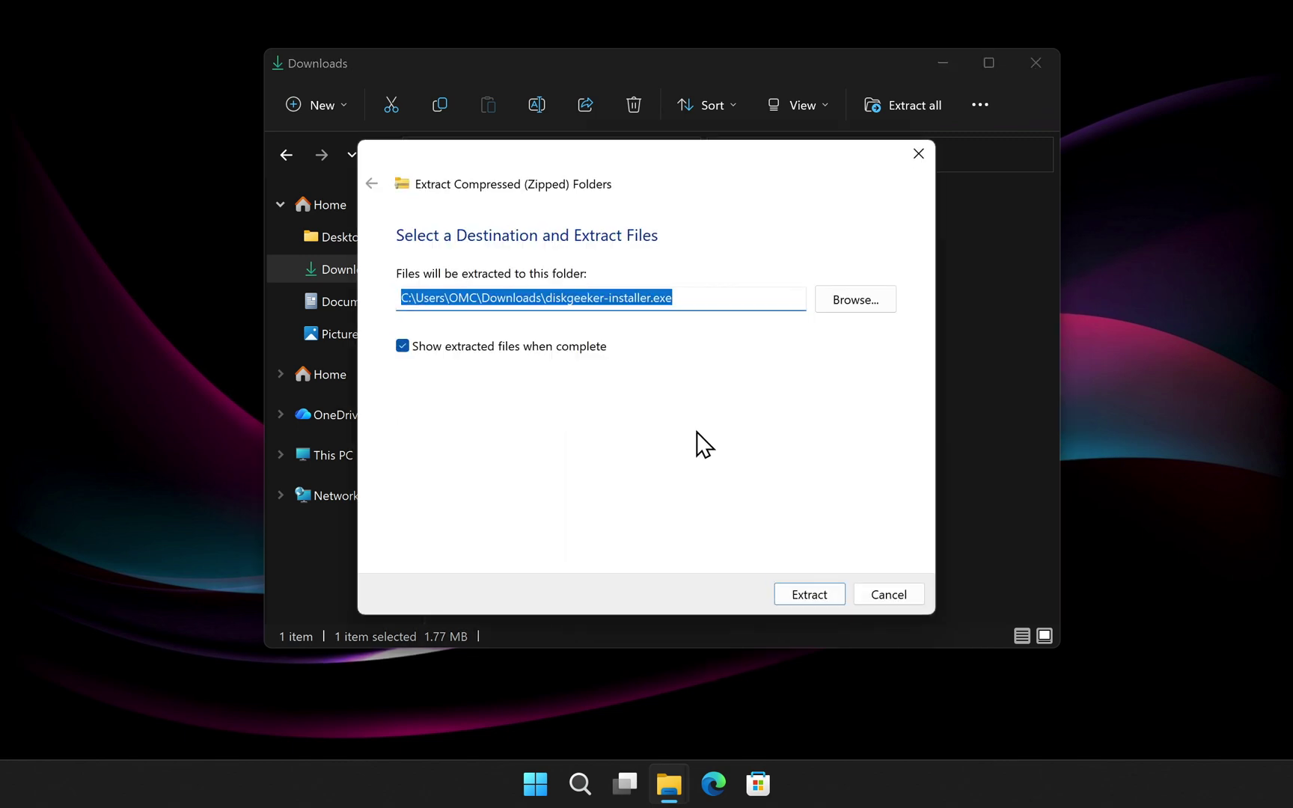
pyautogui.click(794, 591)
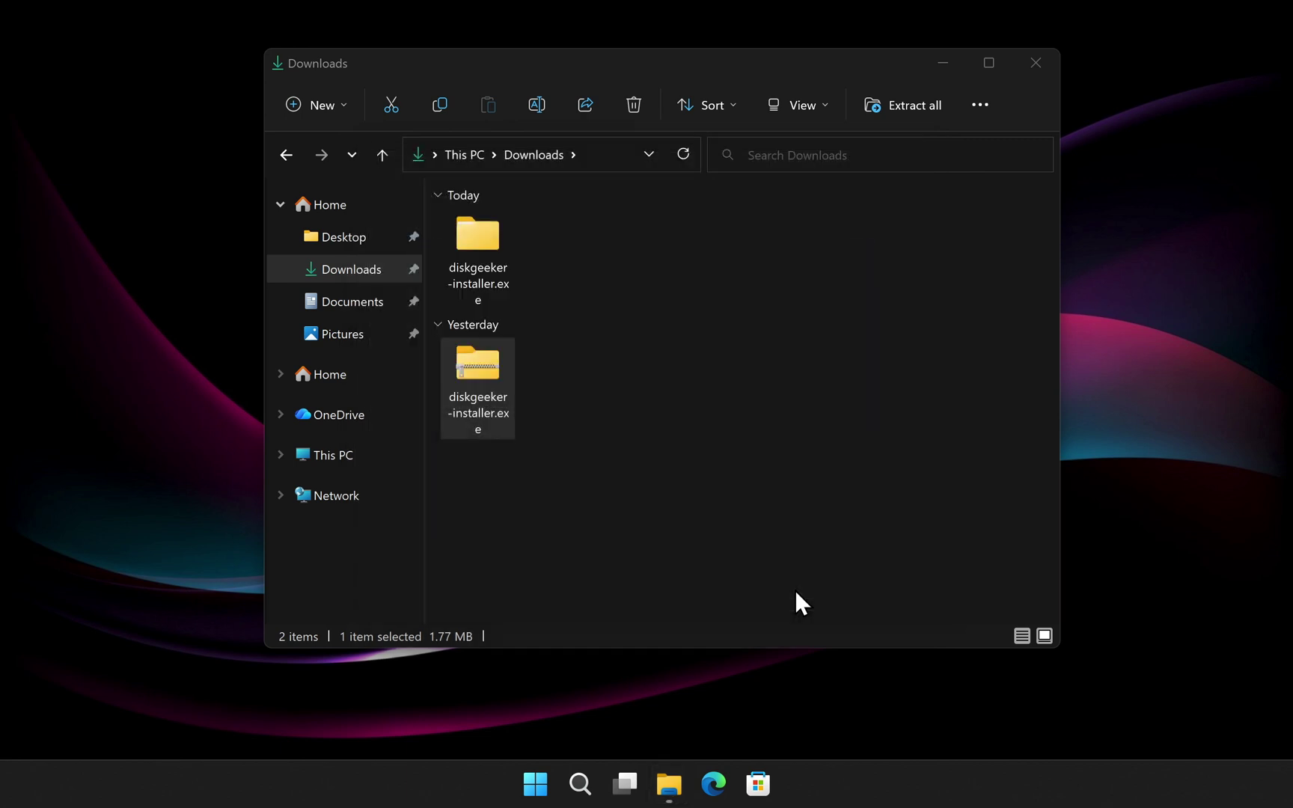
# Open the extracted installer folder and allow the DiskGeeker setup to run.
pyautogui.click(1029, 66)
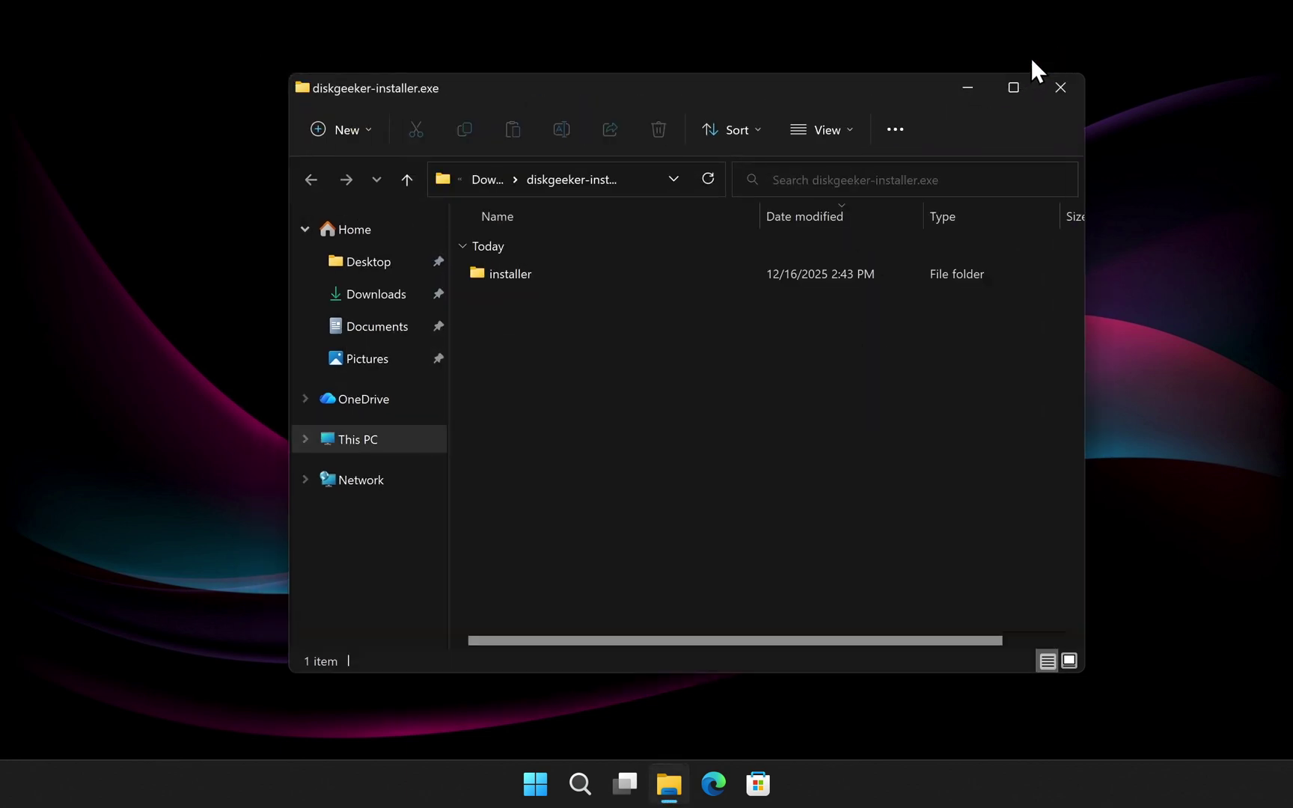
pyautogui.moveTo(897, 90); pyautogui.dragTo(851, 67)
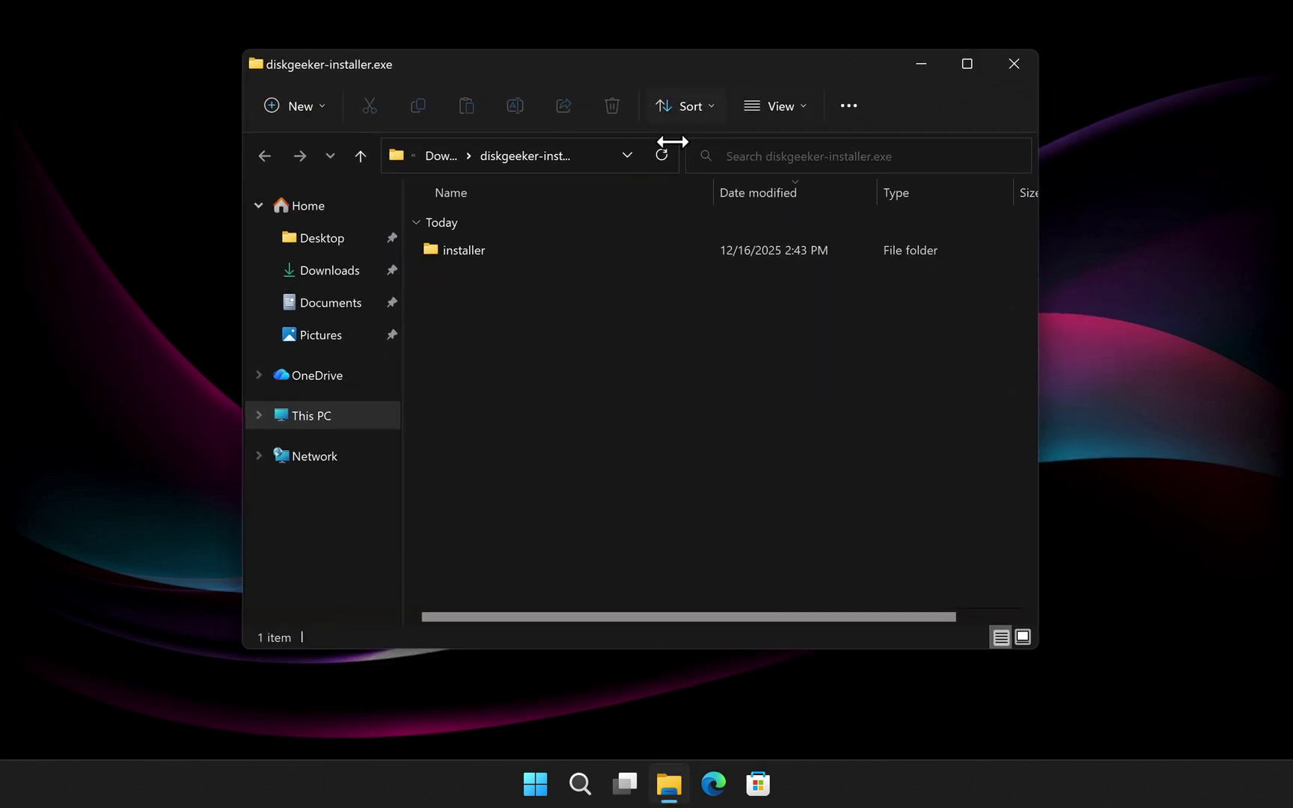
pyautogui.doubleClick(490, 250)
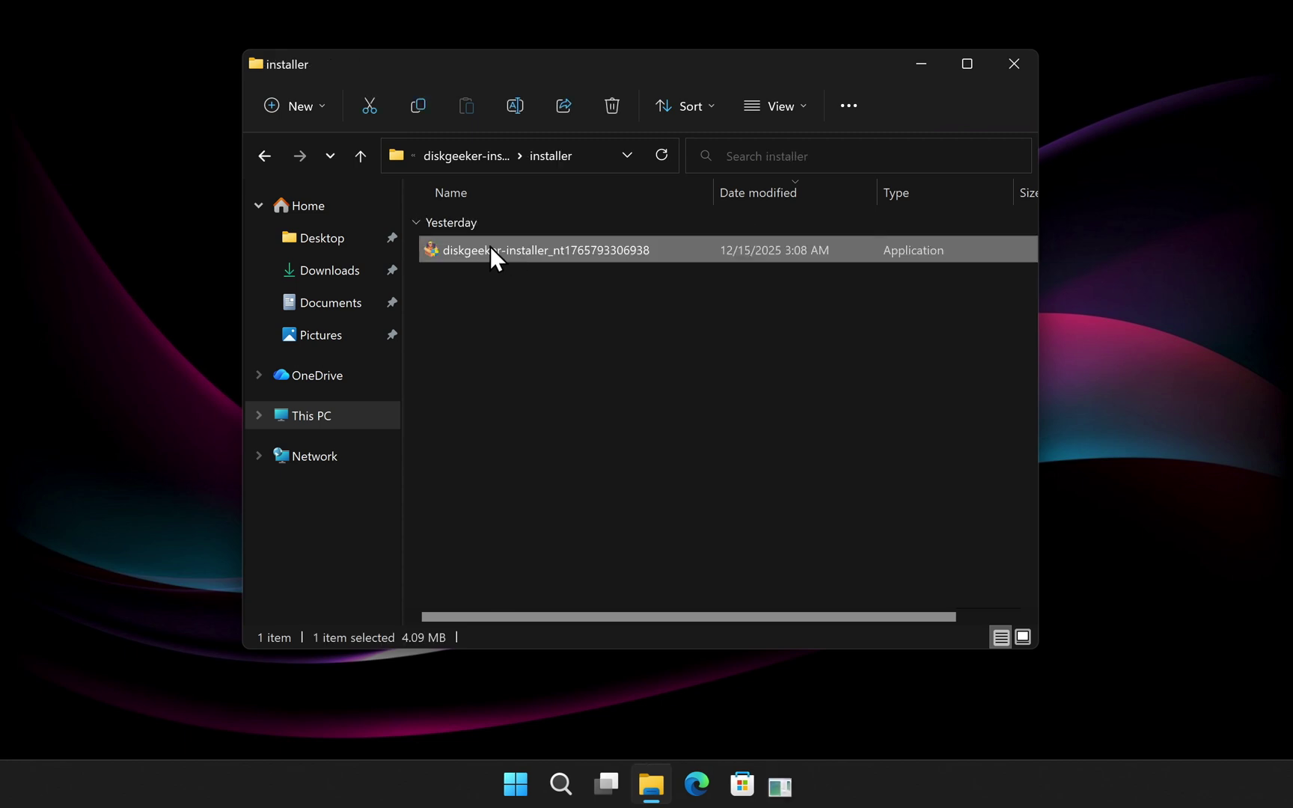
pyautogui.click(571, 561)
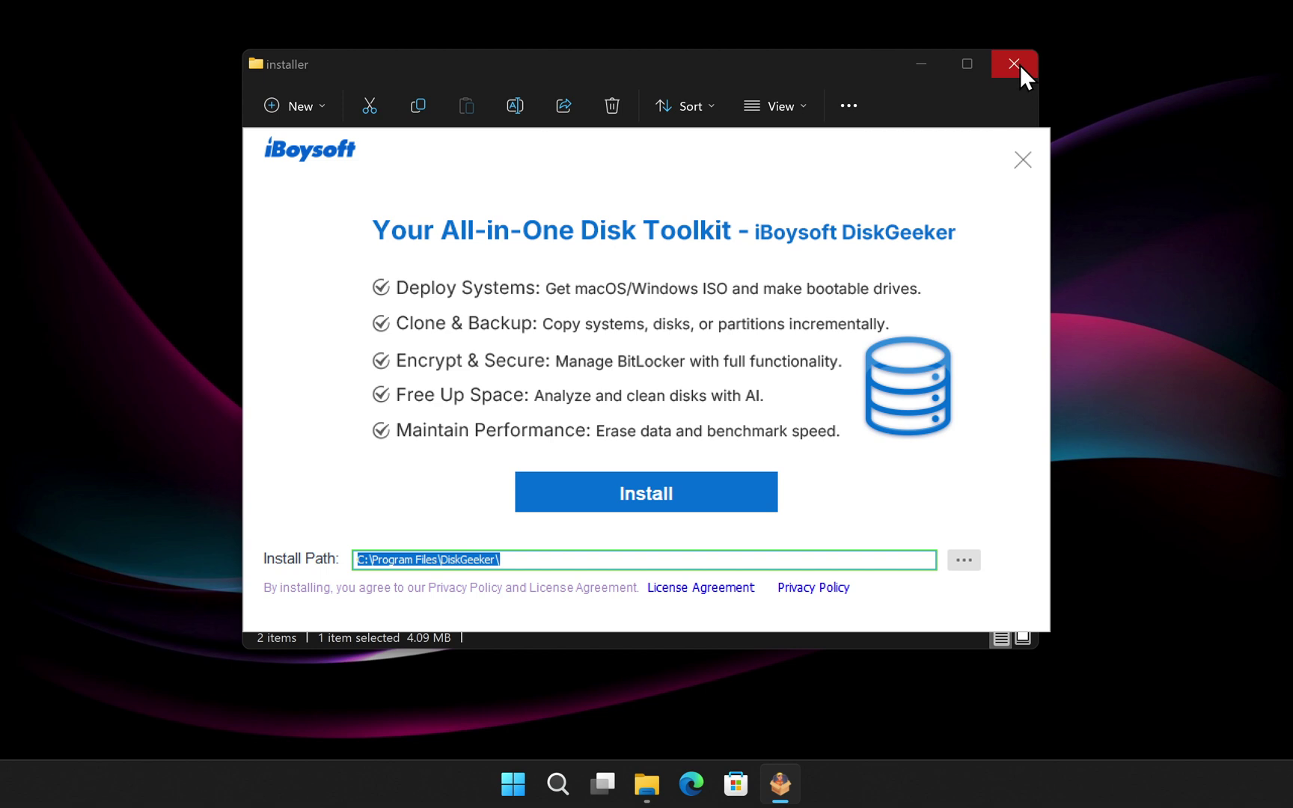
# Install DiskGeeker into C:\Program Files\DiskGeeker\ from the setup window.
pyautogui.click(1015, 64)
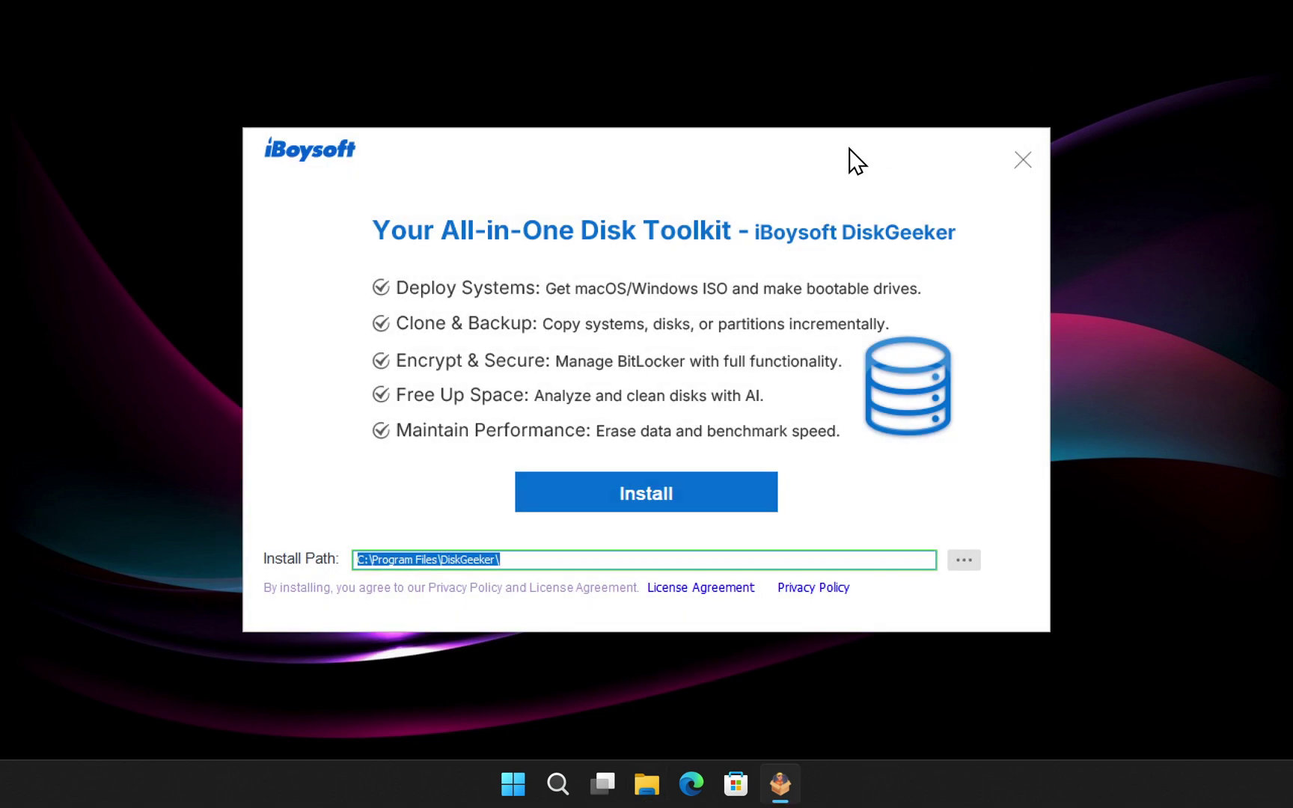
pyautogui.moveTo(850, 146); pyautogui.dragTo(850, 79)
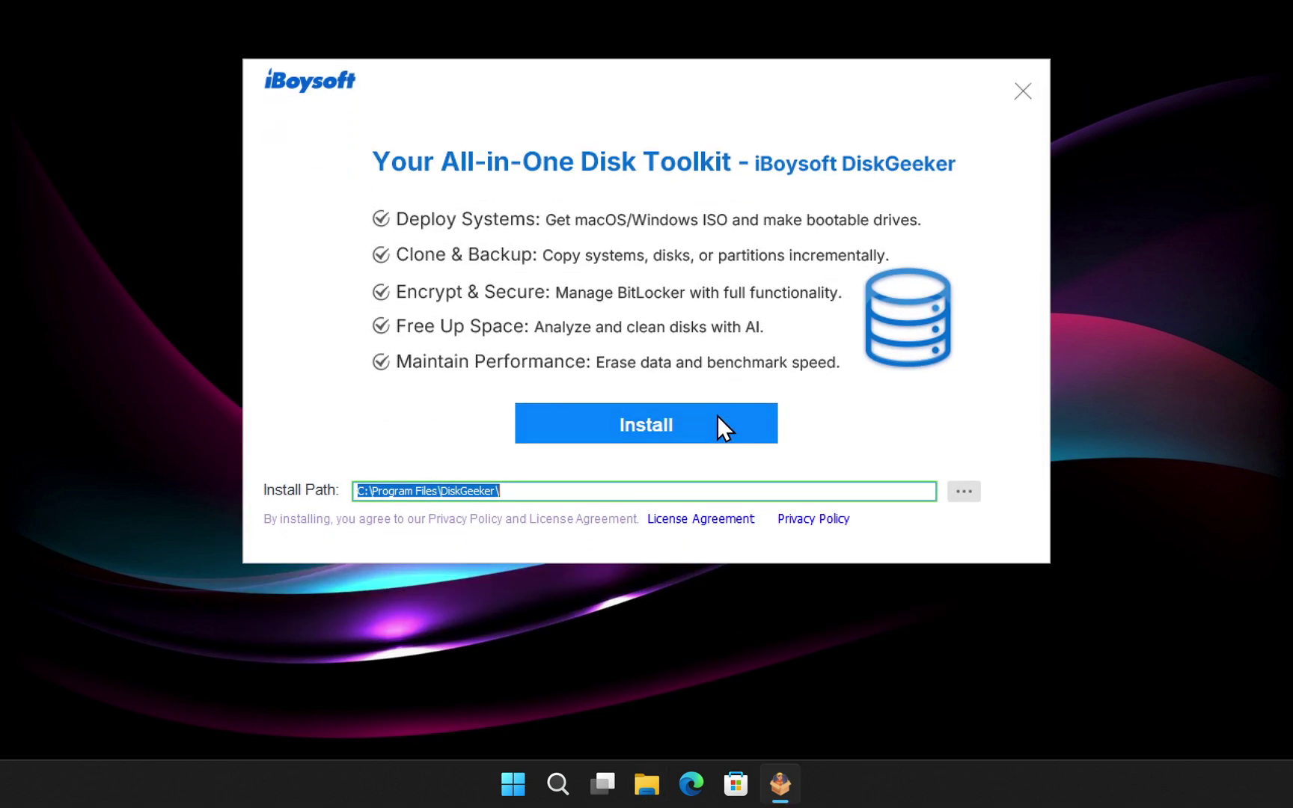
pyautogui.click(714, 420)
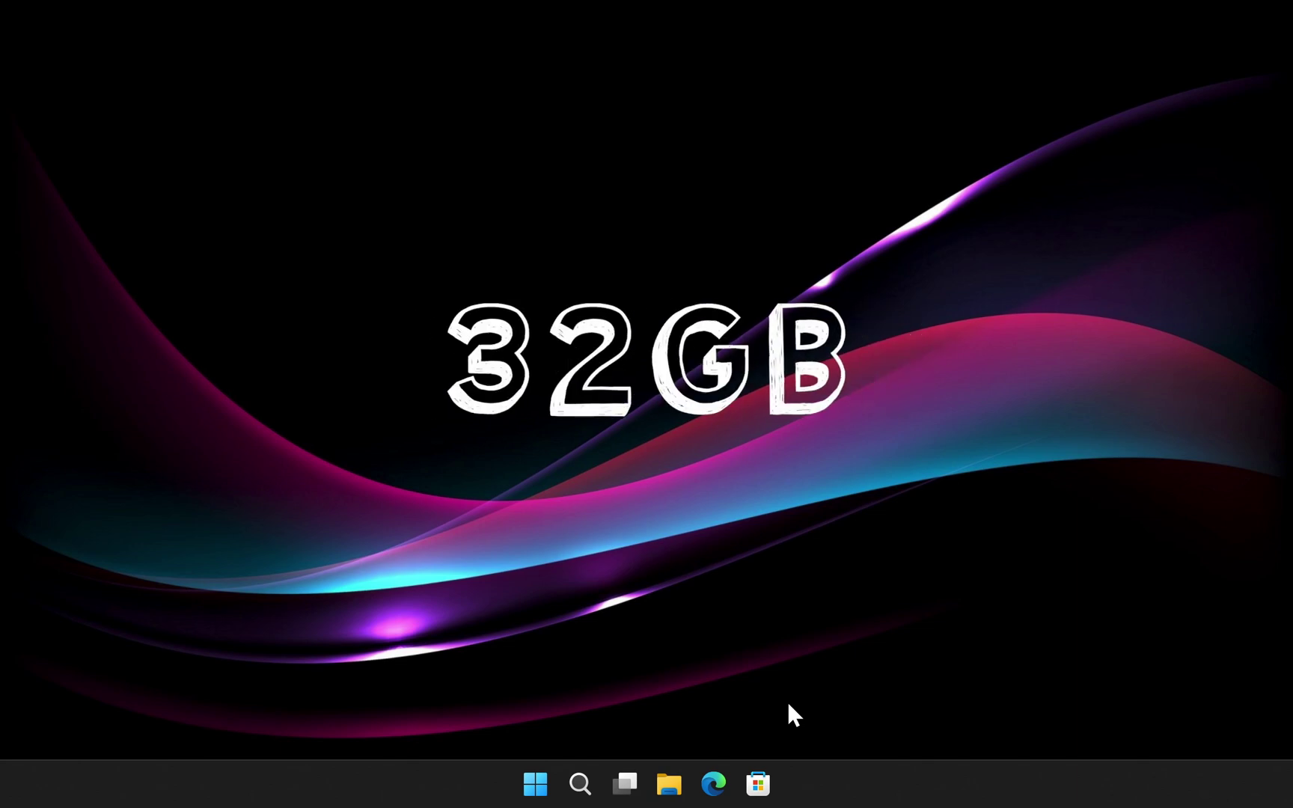
pyautogui.rightClick(536, 784)
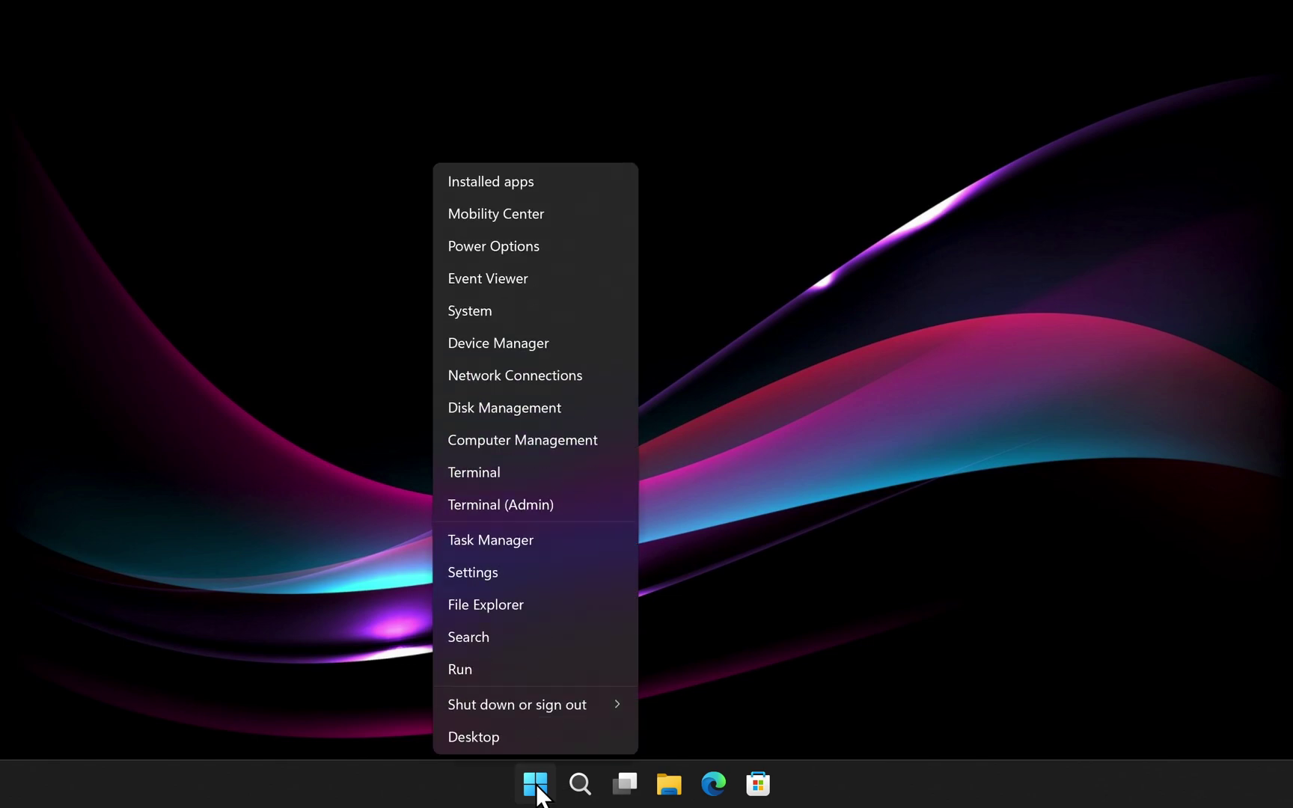
pyautogui.click(516, 408)
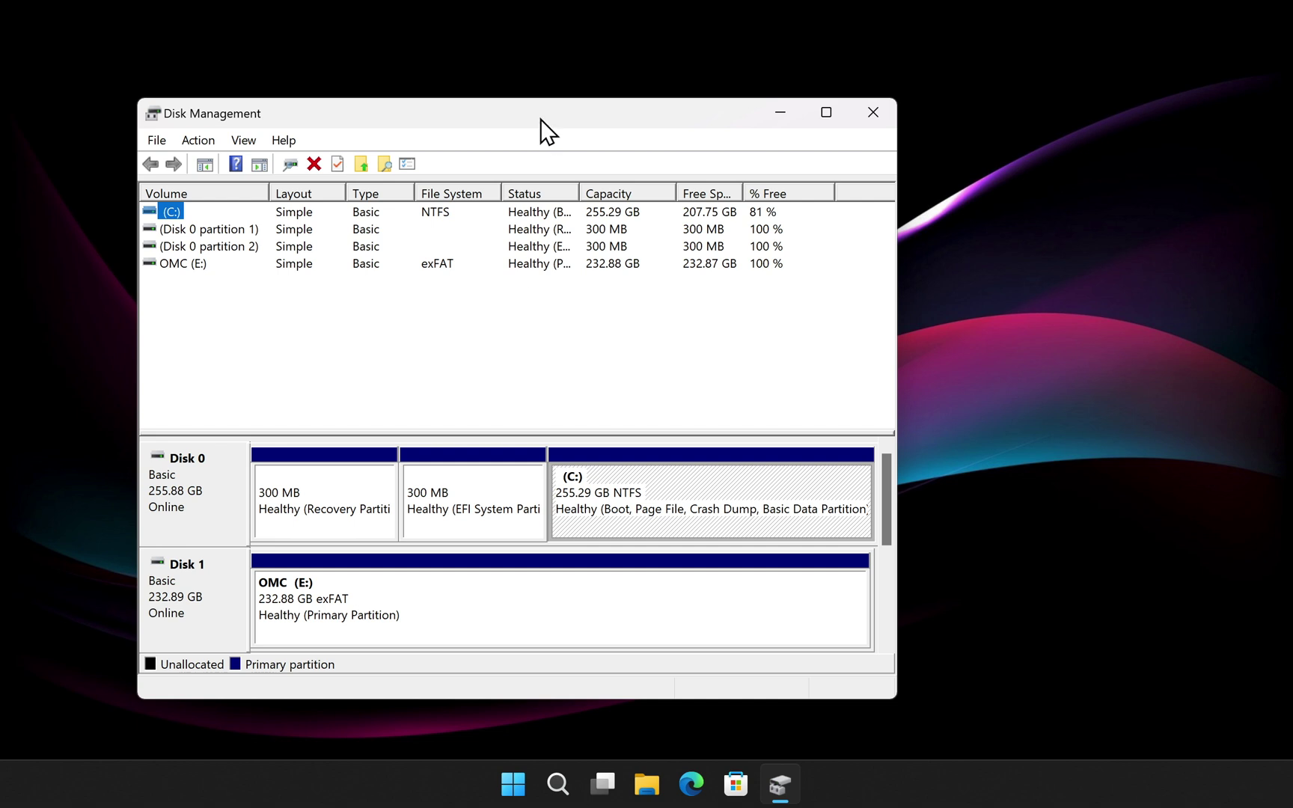
pyautogui.moveTo(541, 119); pyautogui.dragTo(684, 67)
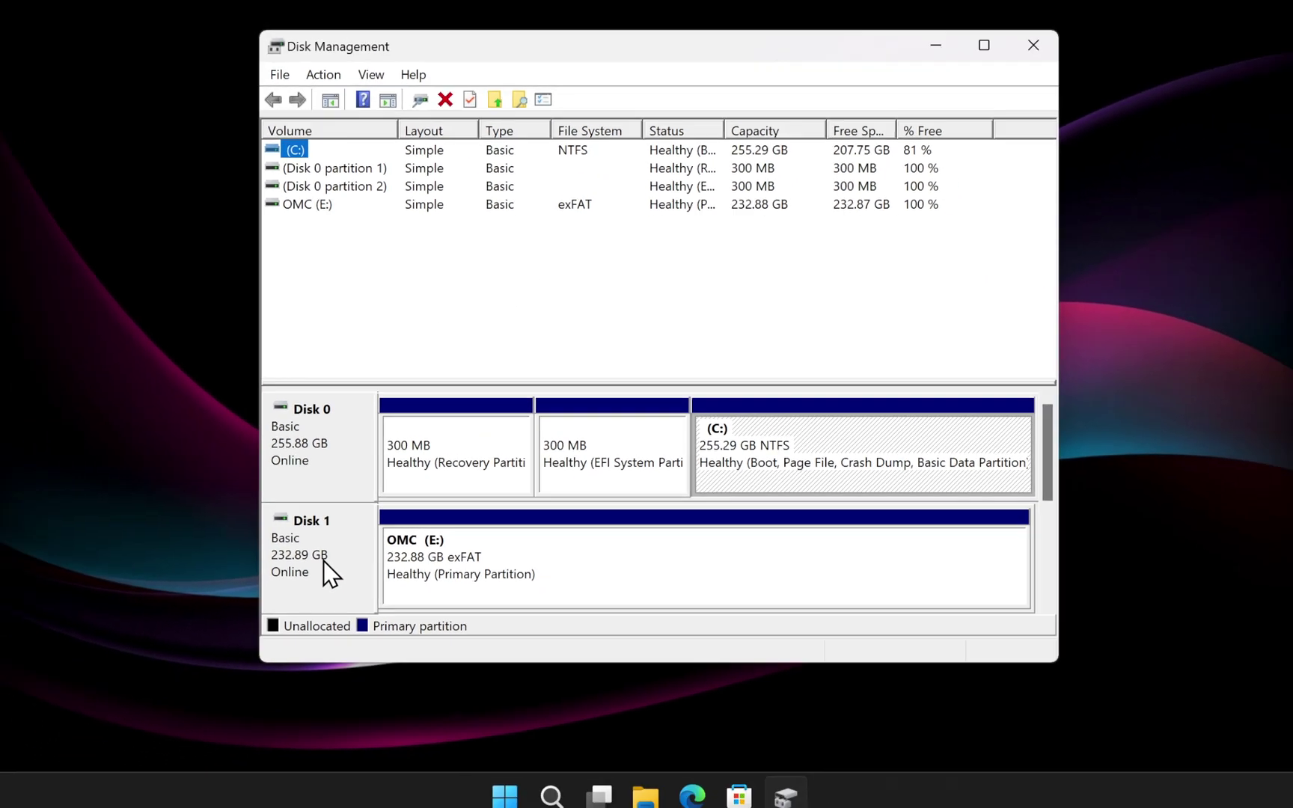
pyautogui.rightClick(171, 576)
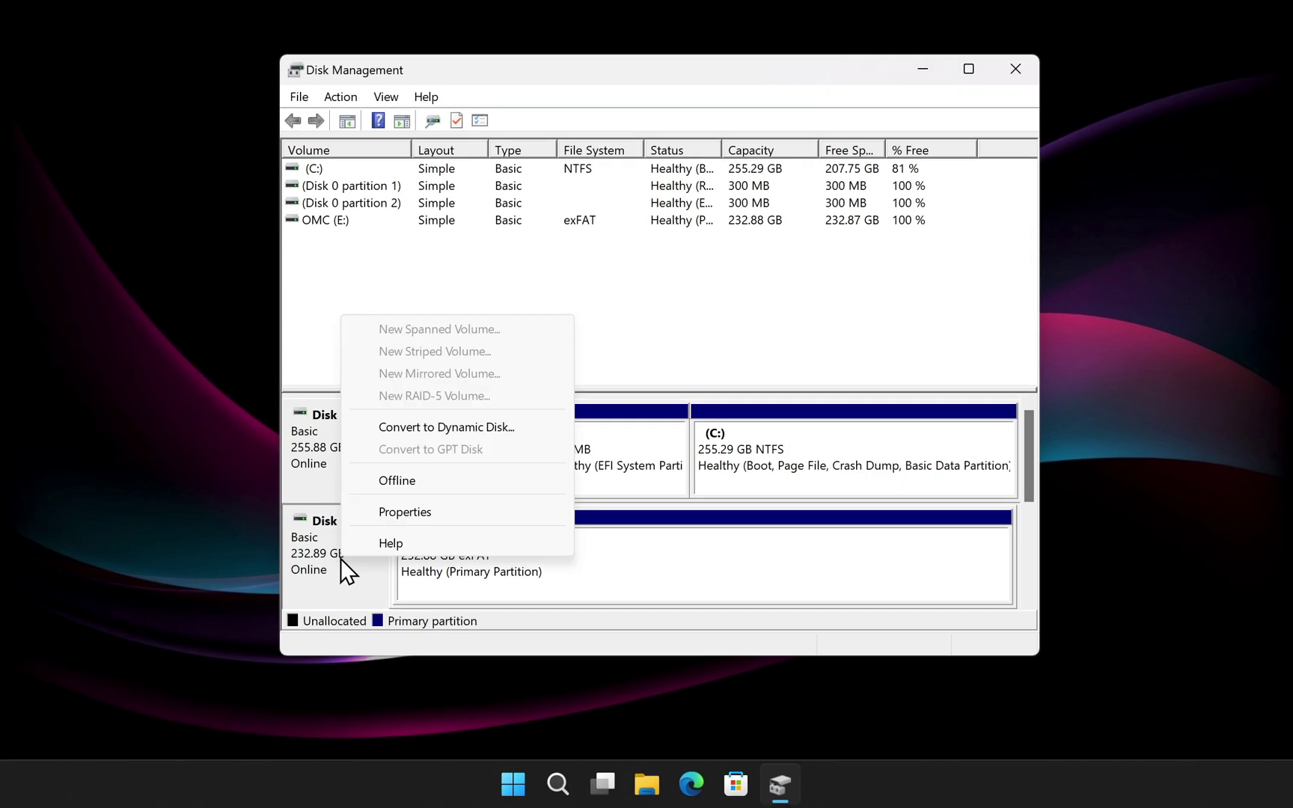
pyautogui.click(392, 512)
pyautogui.moveTo(286, 99); pyautogui.dragTo(623, 117)
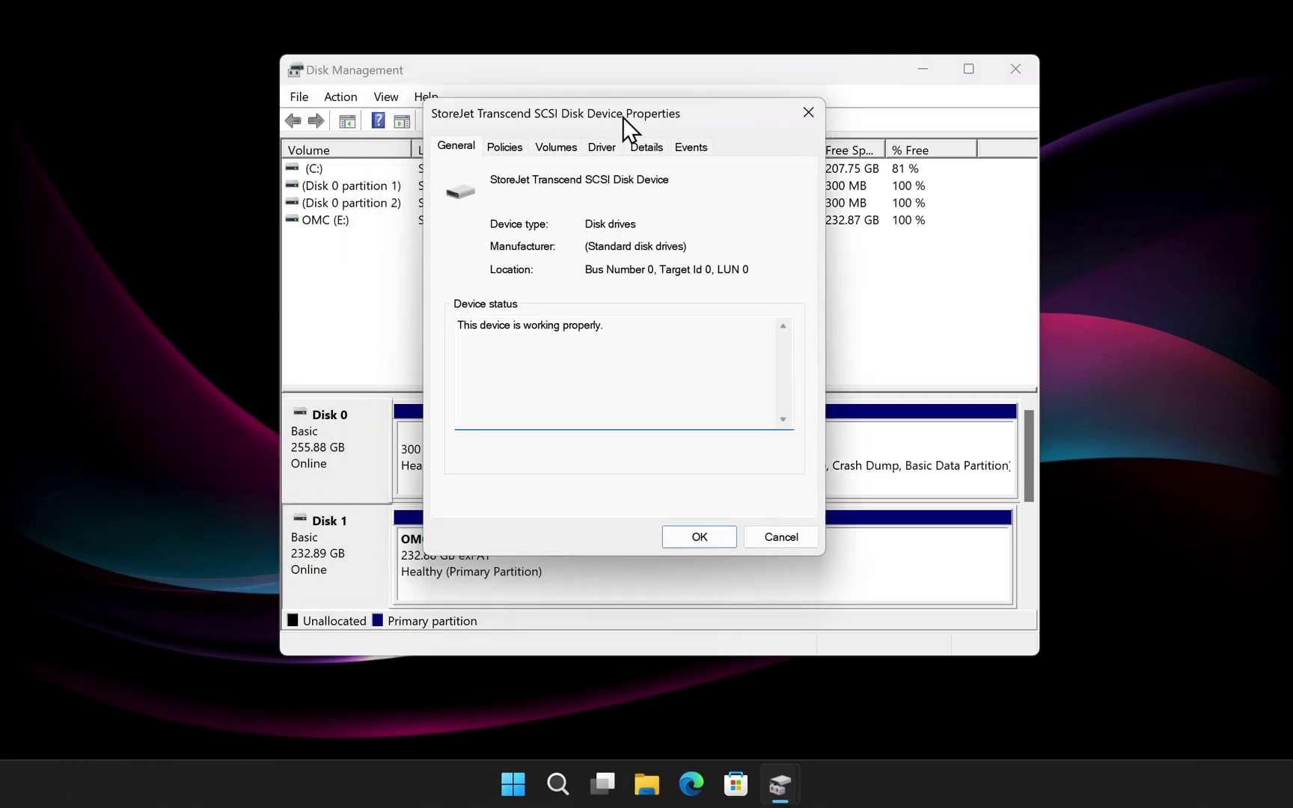
pyautogui.click(552, 153)
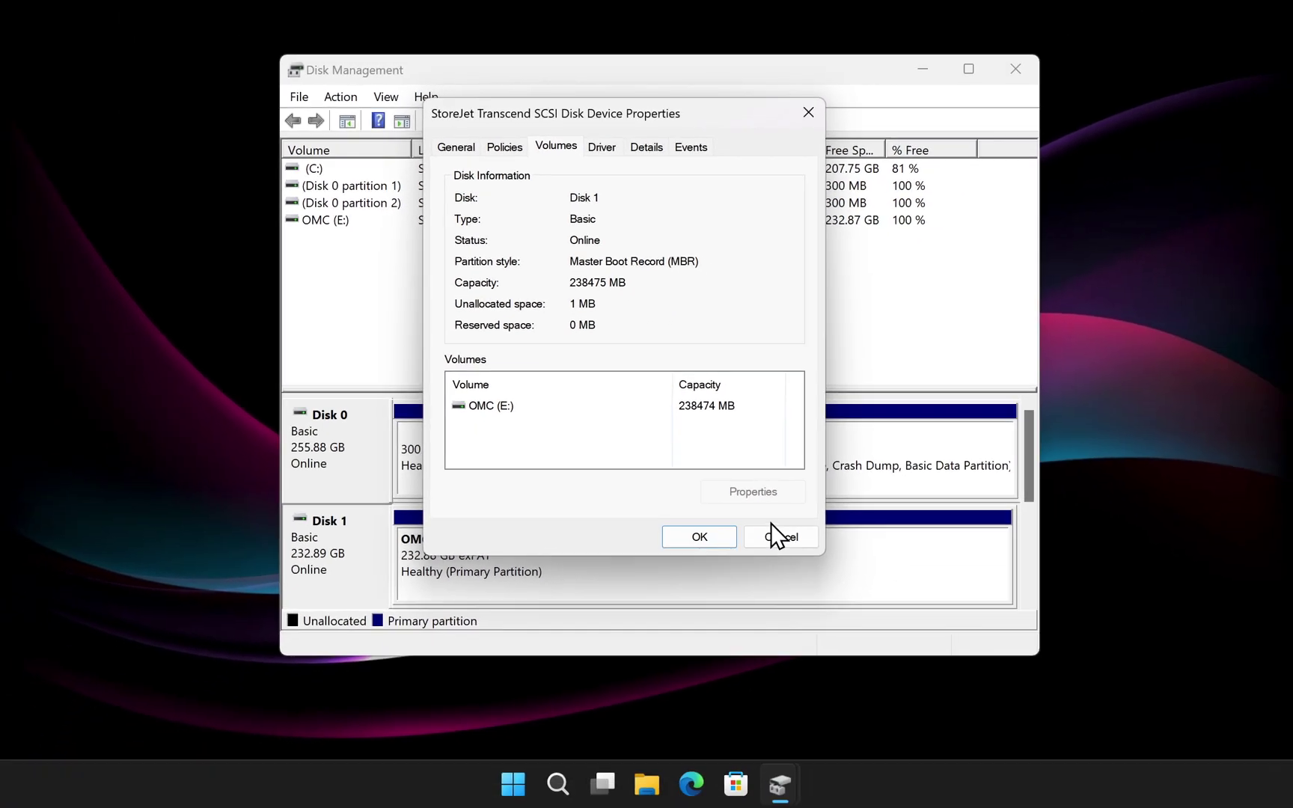
pyautogui.click(771, 531)
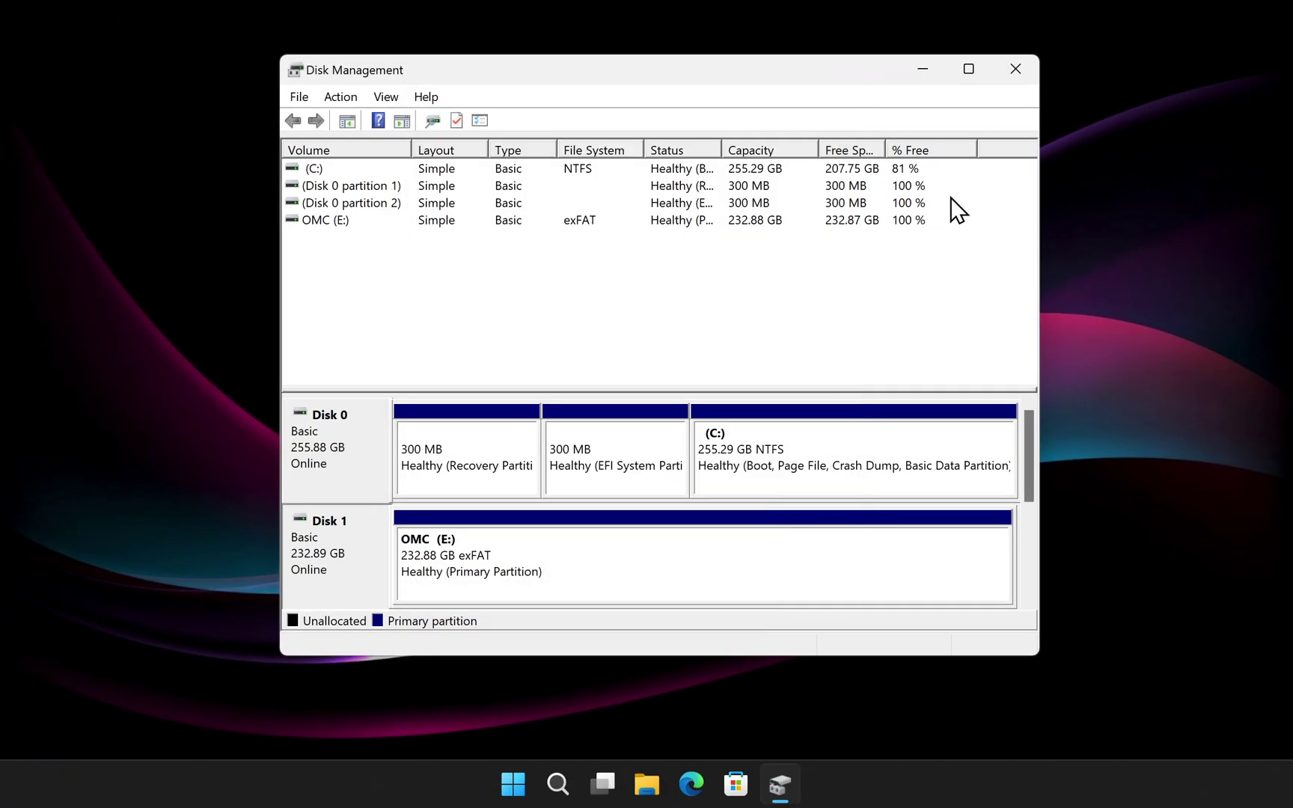
pyautogui.click(1010, 72)
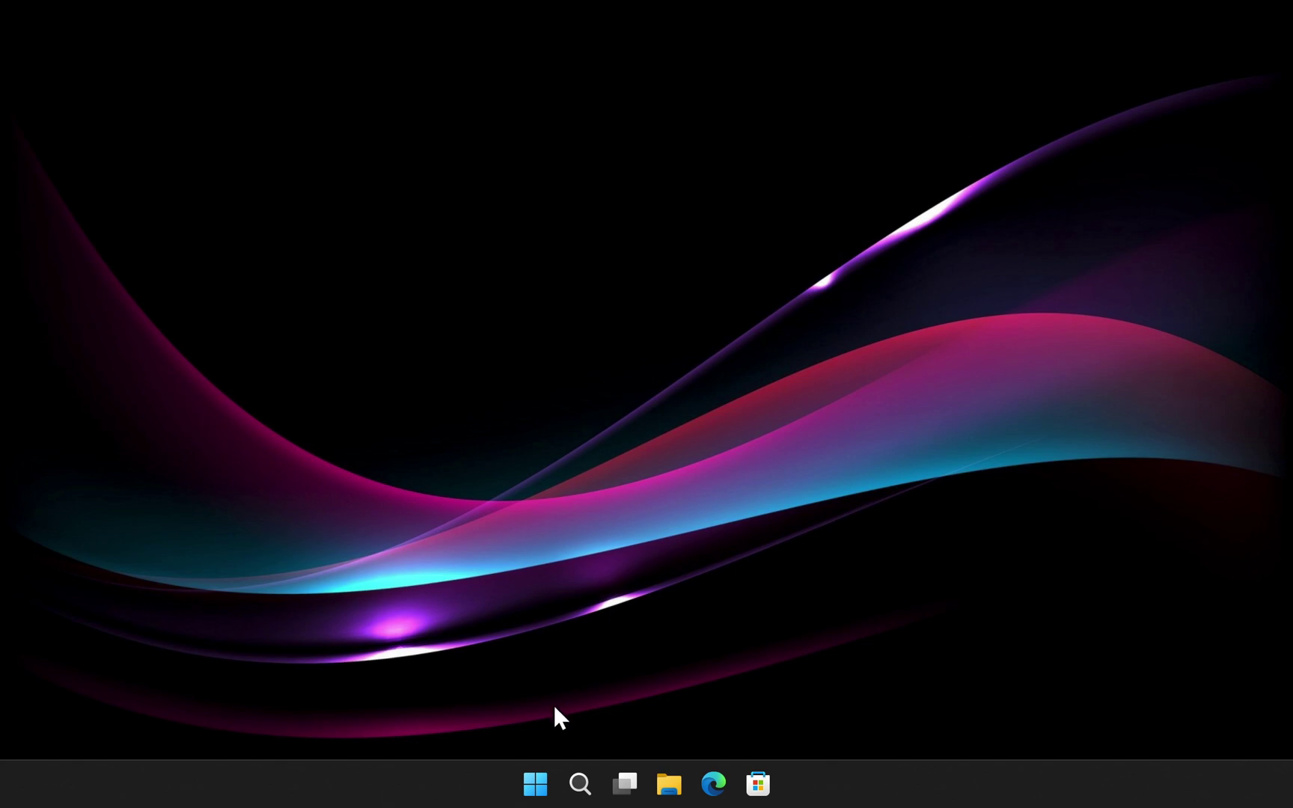
# Search 'iboy' and run iBoysoft DiskGeeker as administrator, approving the UAC prompt.
pyautogui.click(537, 778)
pyautogui.write('iboy')
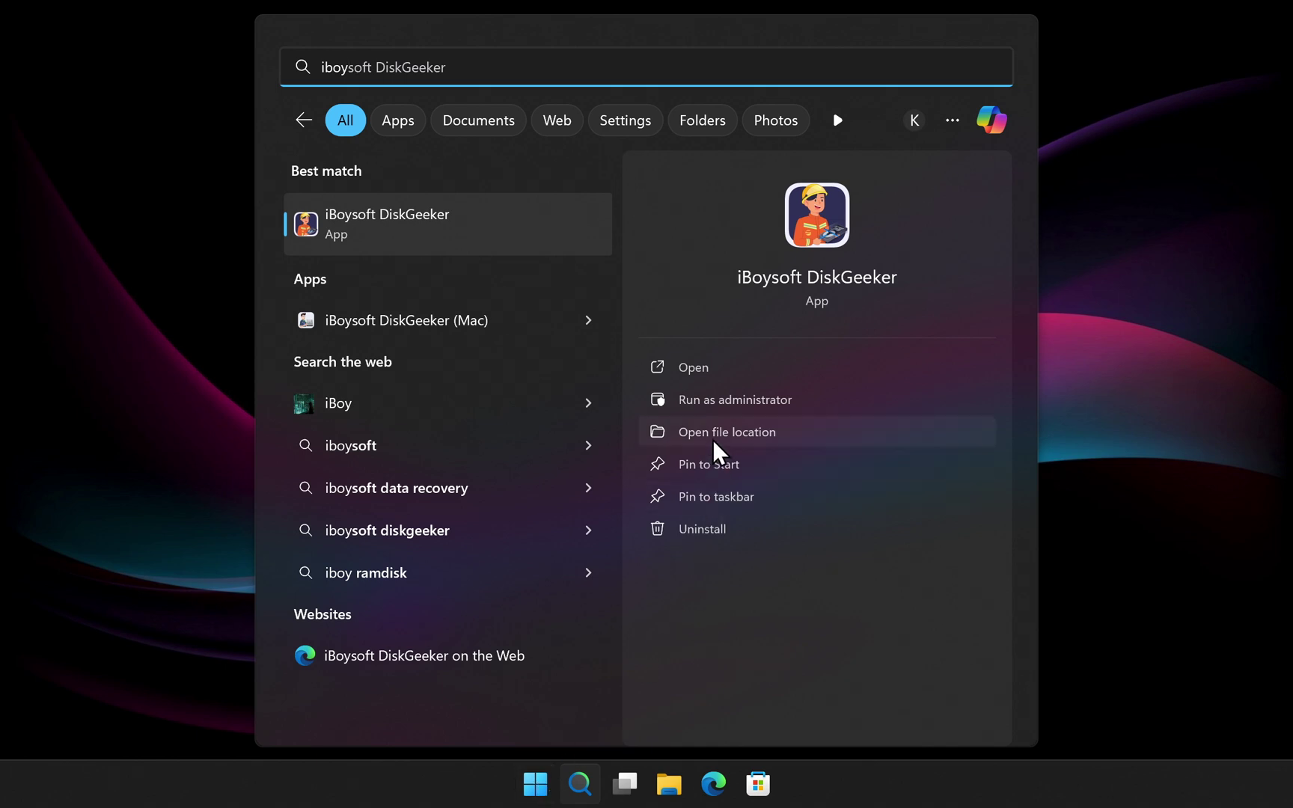
pyautogui.click(723, 401)
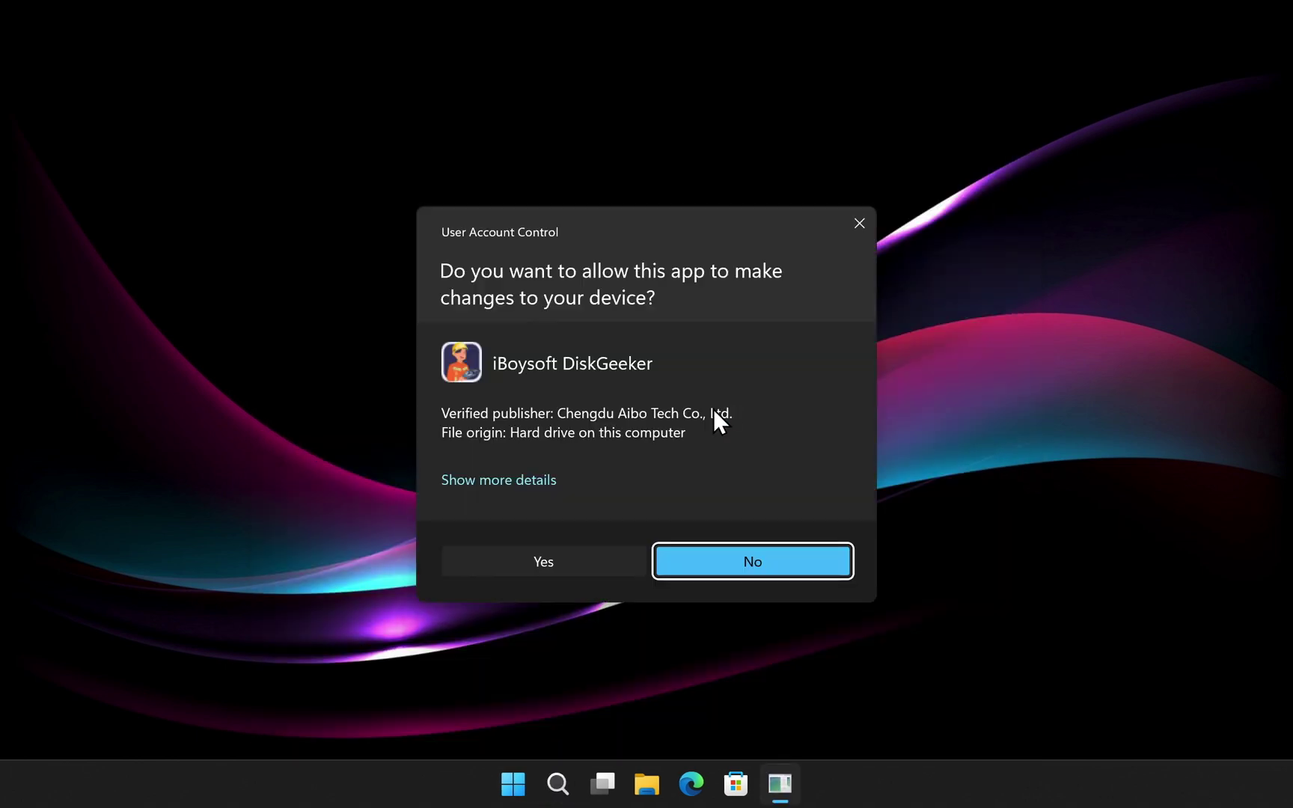
pyautogui.click(568, 574)
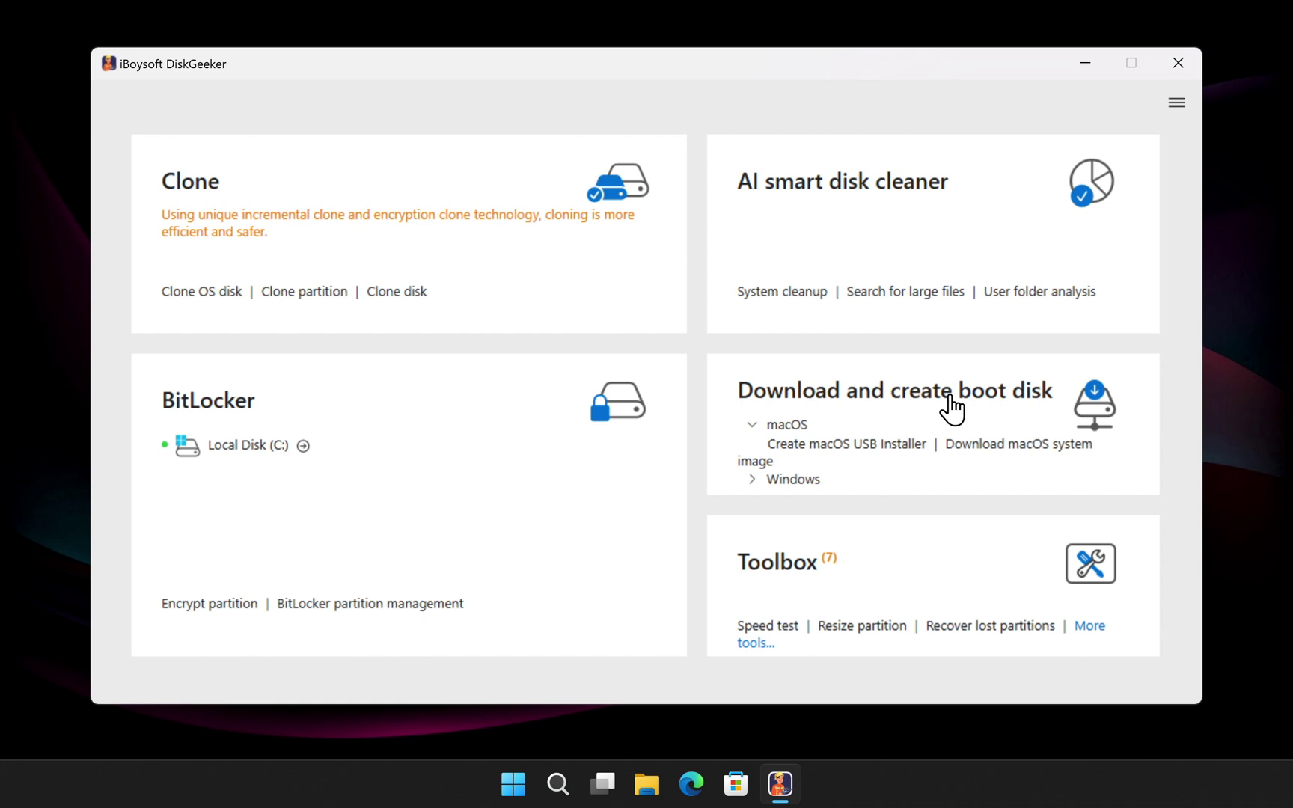
# Visit the Clone, BitLocker and AI smart disk cleaner pages from Home, ending on Toolbox.
pyautogui.click(268, 201)
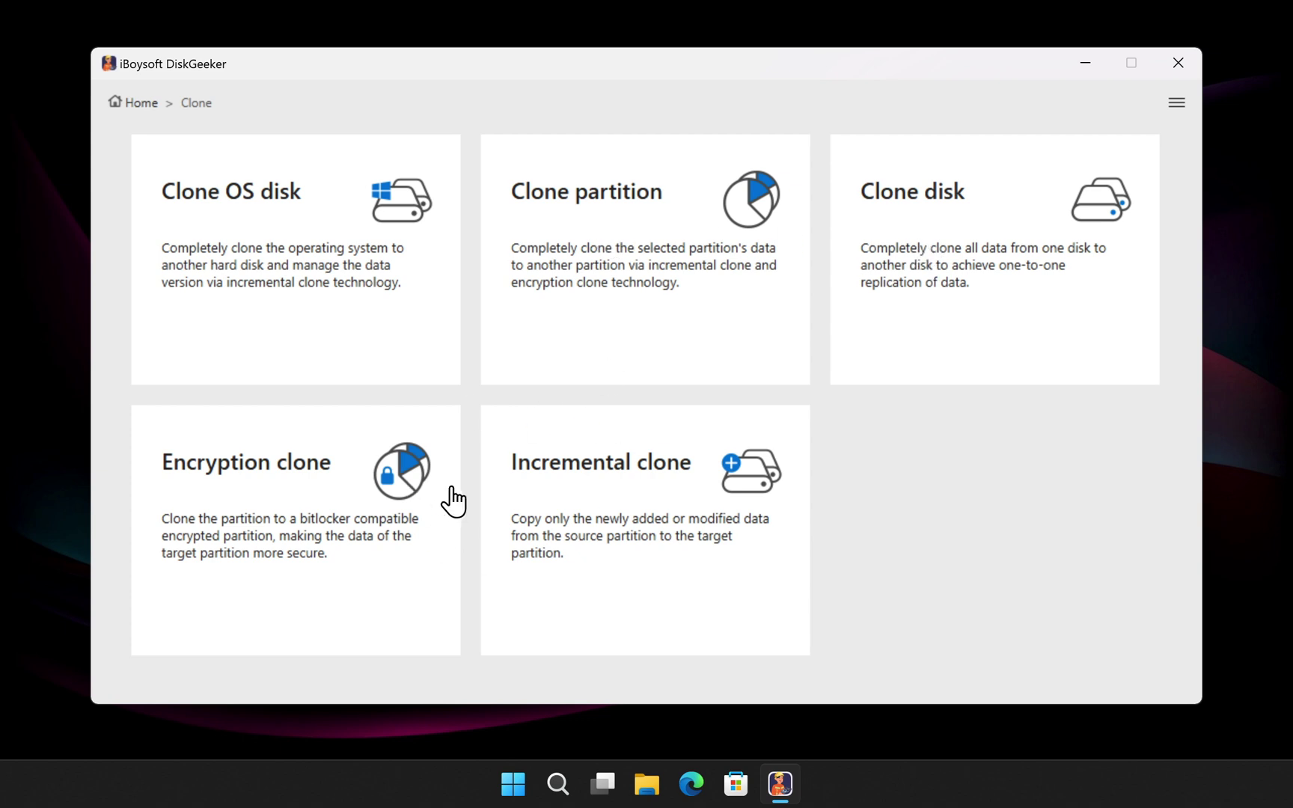
pyautogui.click(142, 105)
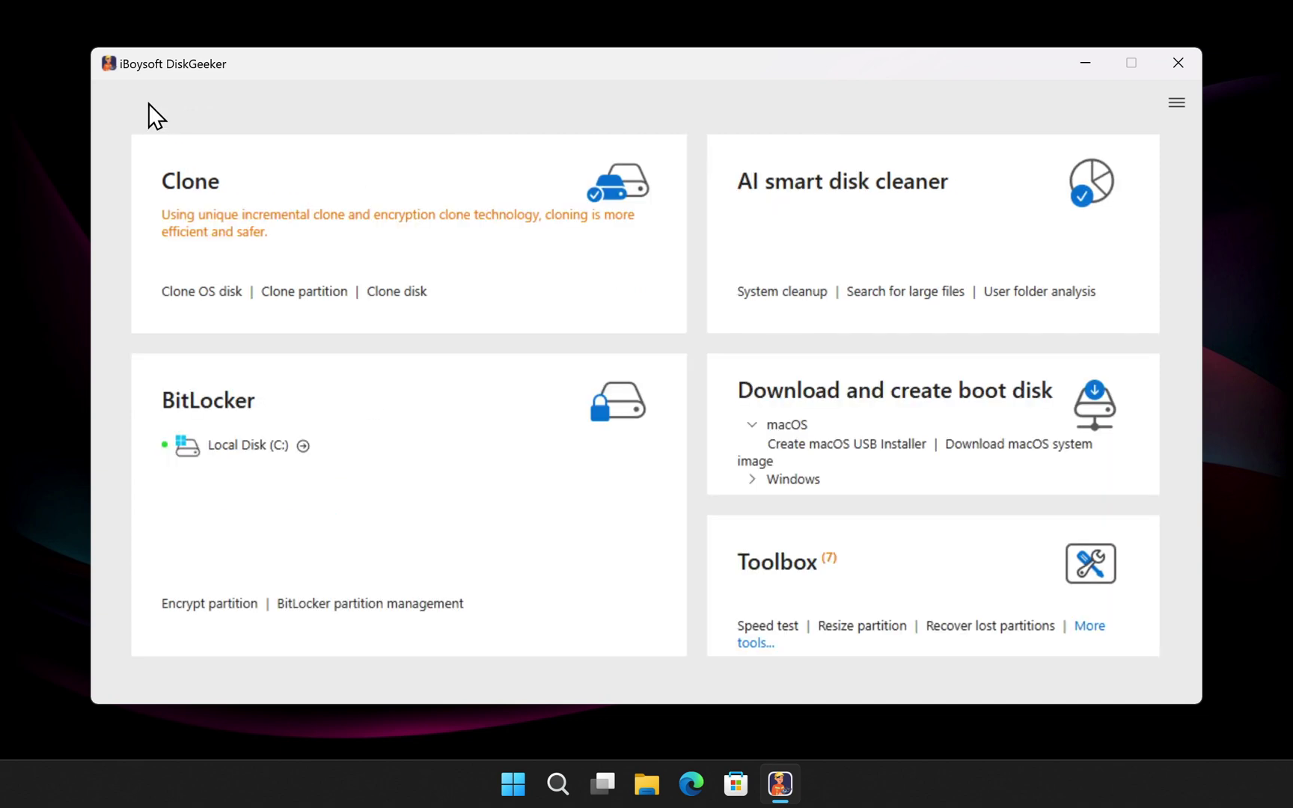
pyautogui.click(272, 459)
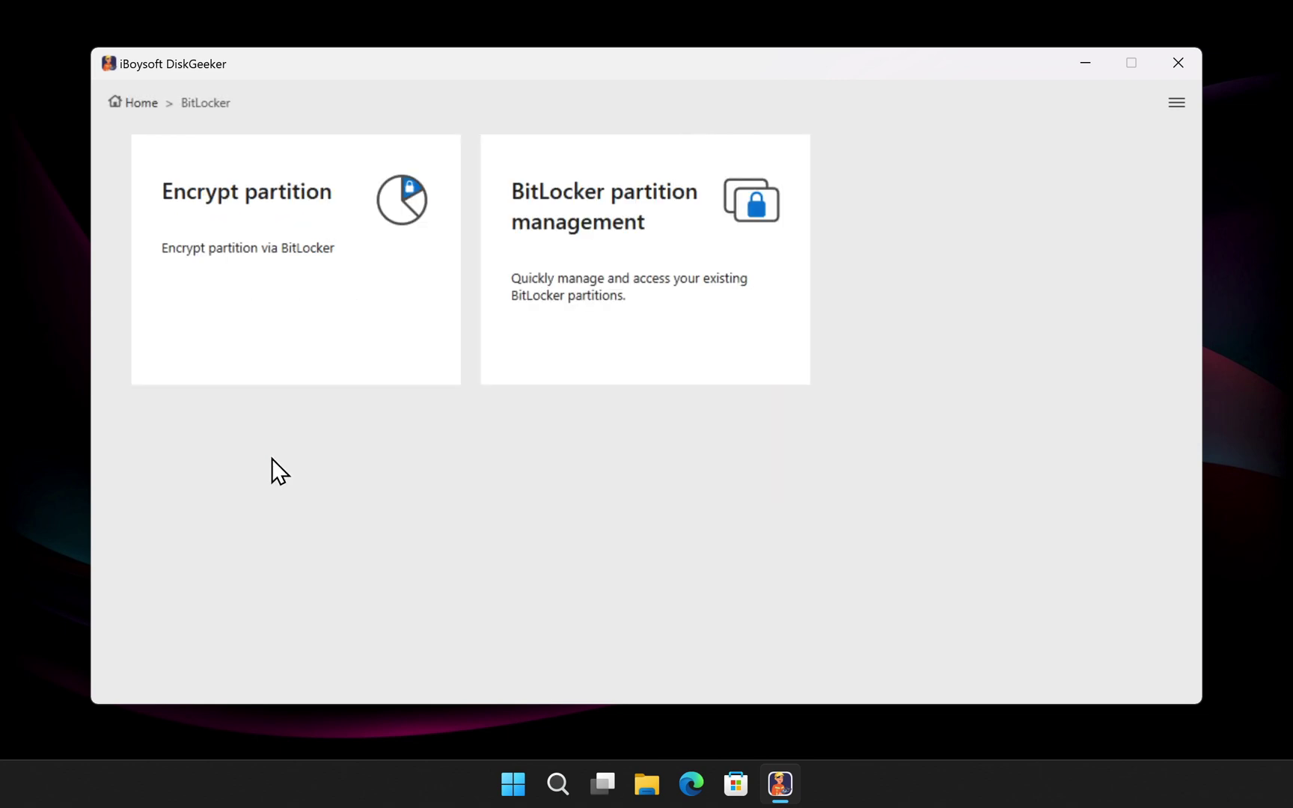
pyautogui.click(142, 105)
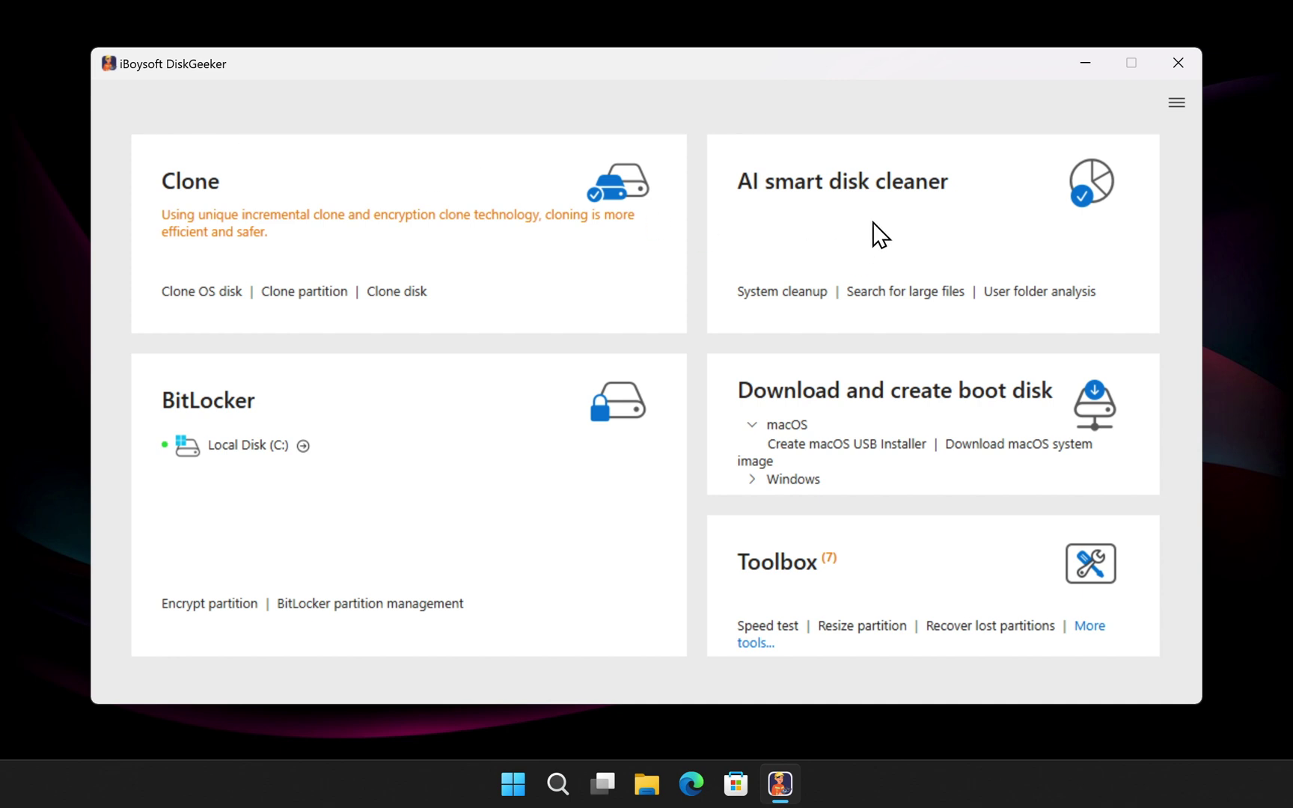
pyautogui.click(850, 222)
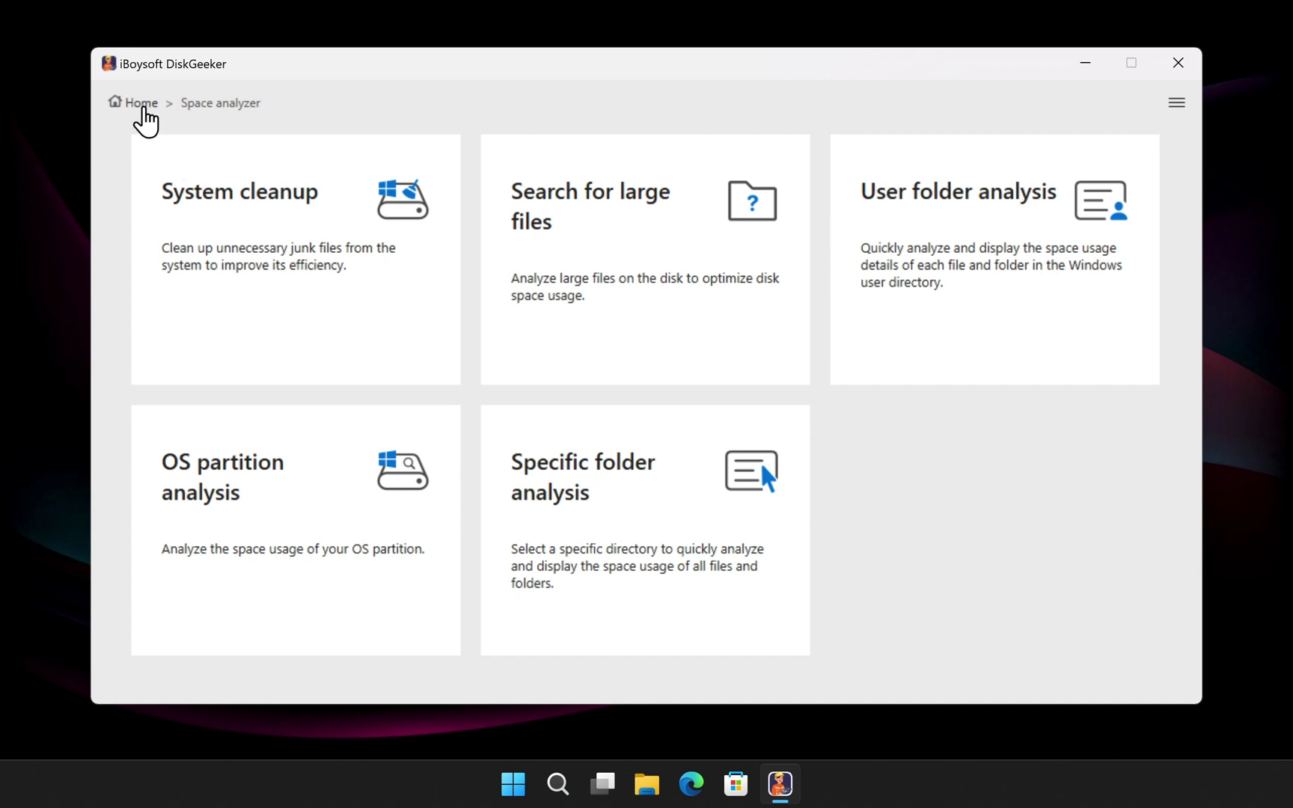
pyautogui.click(143, 105)
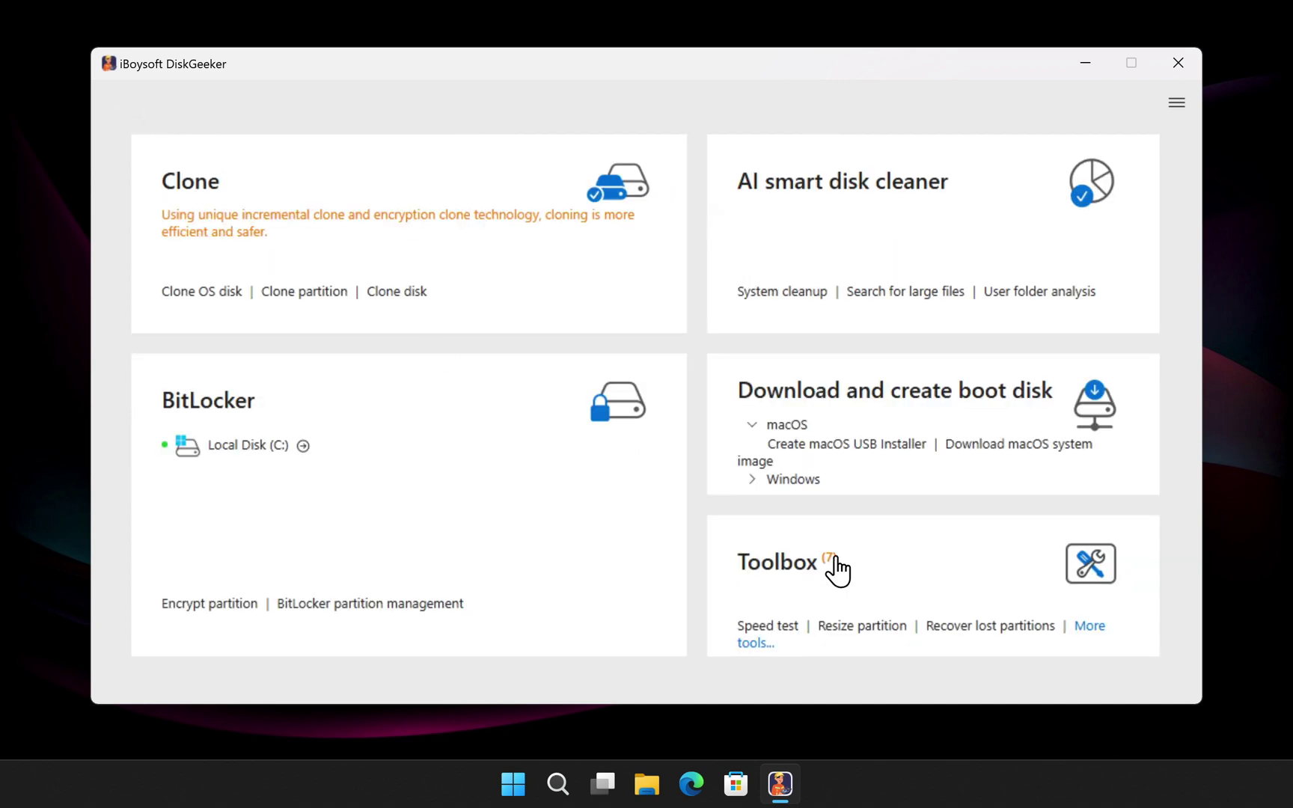
pyautogui.click(872, 576)
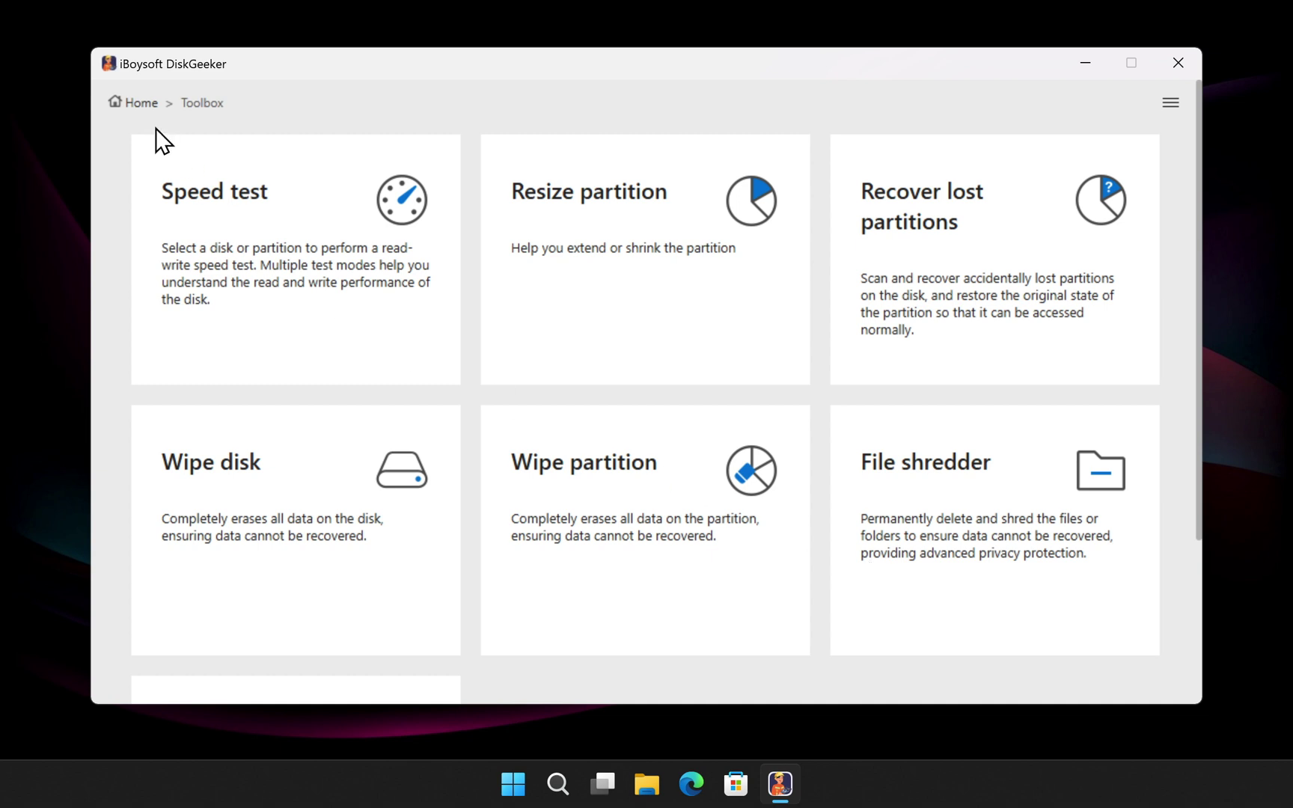
# Go Home and open 'Download macOS system image' under Download and create boot disk.
pyautogui.click(140, 104)
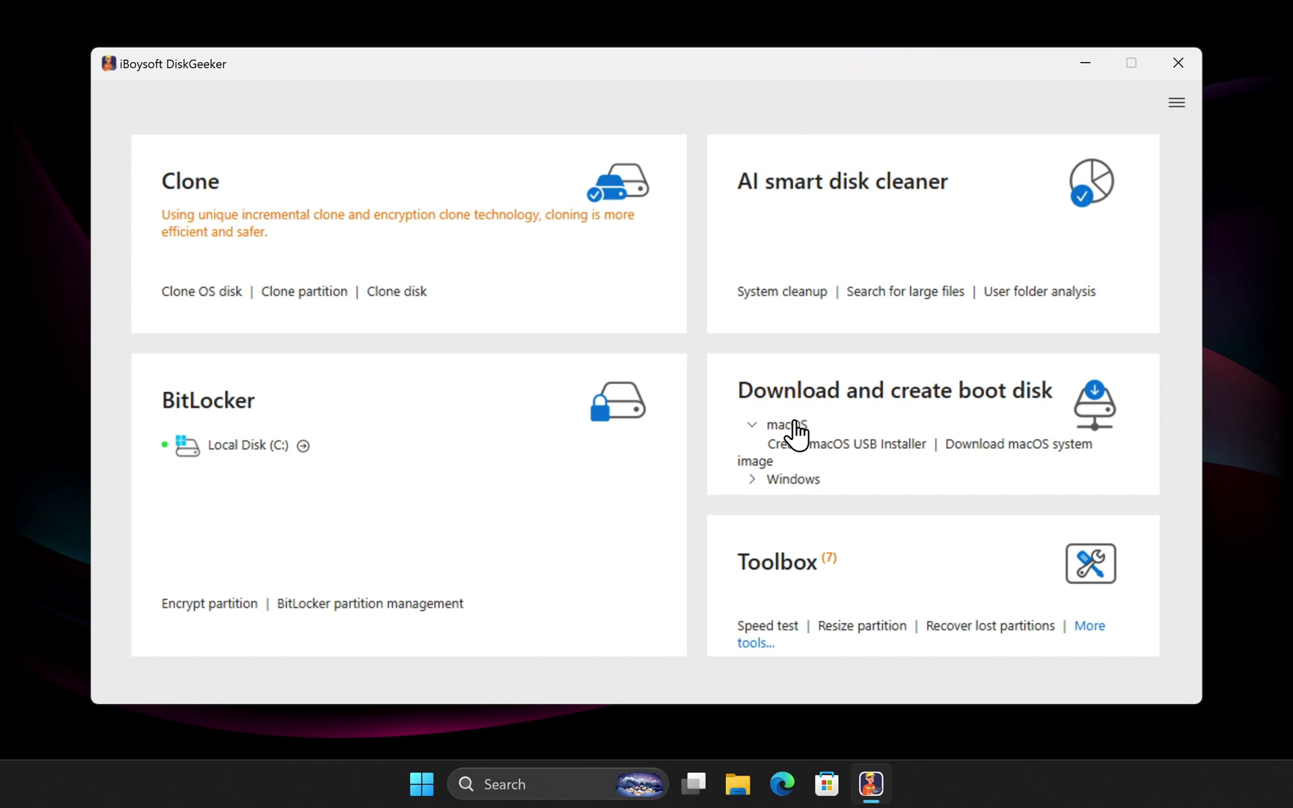
pyautogui.click(1007, 444)
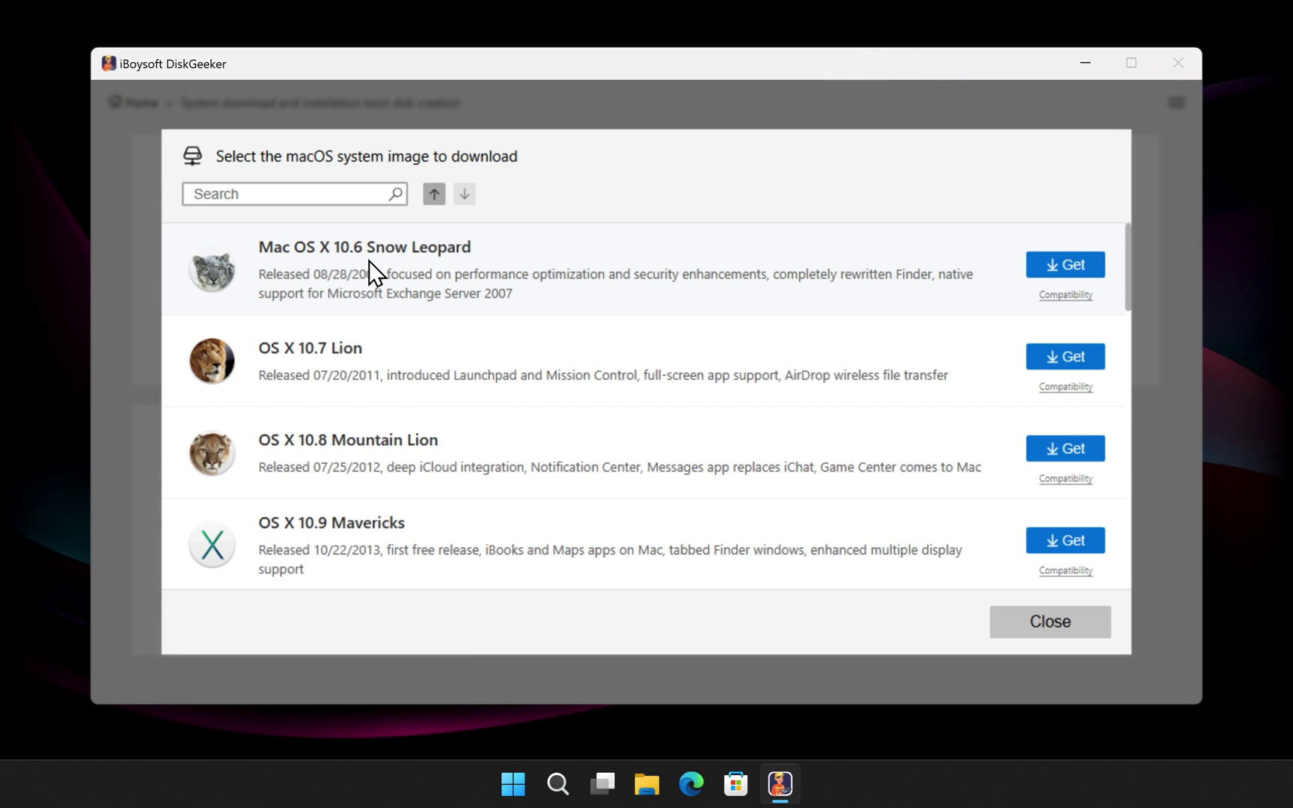
# Request the macOS 26 Tahoe image as an .iso download.
pyautogui.scroll(-6, 369, 260)
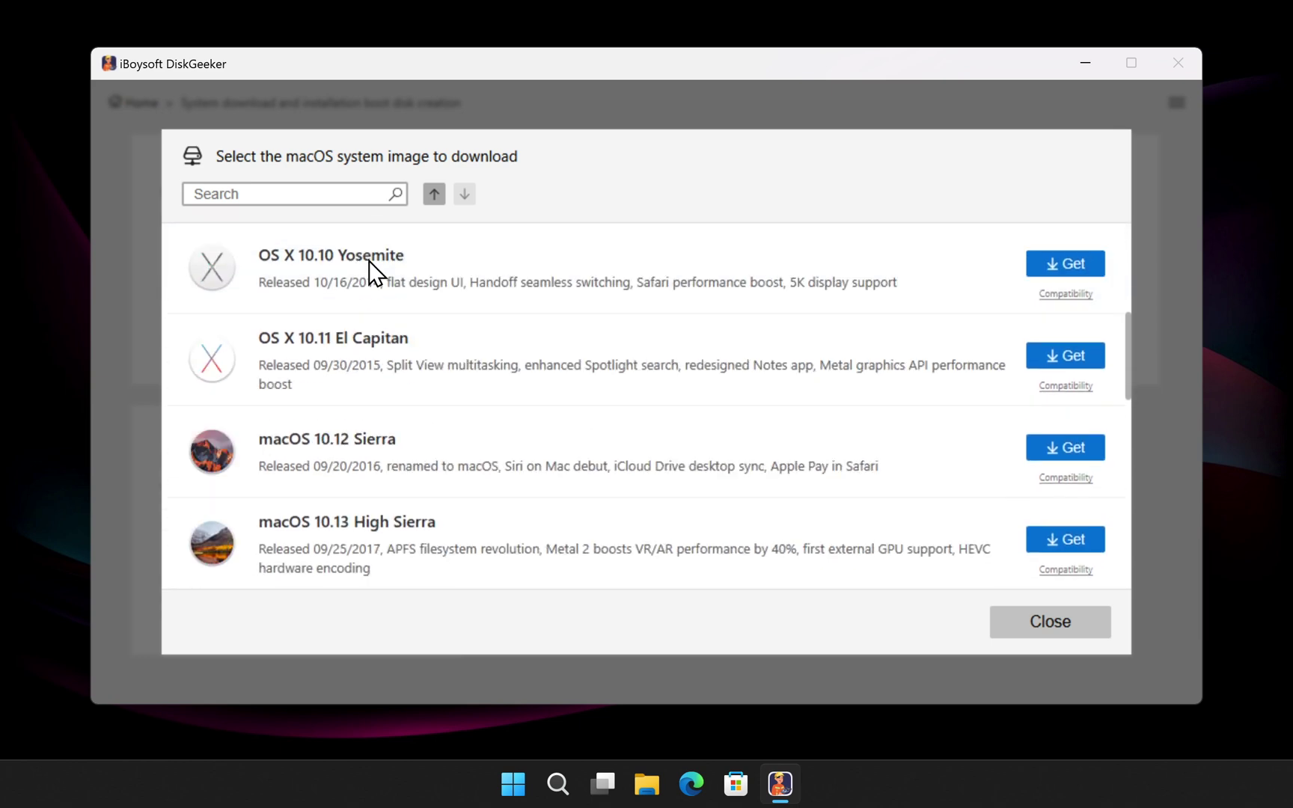
pyautogui.scroll(-8, 369, 260)
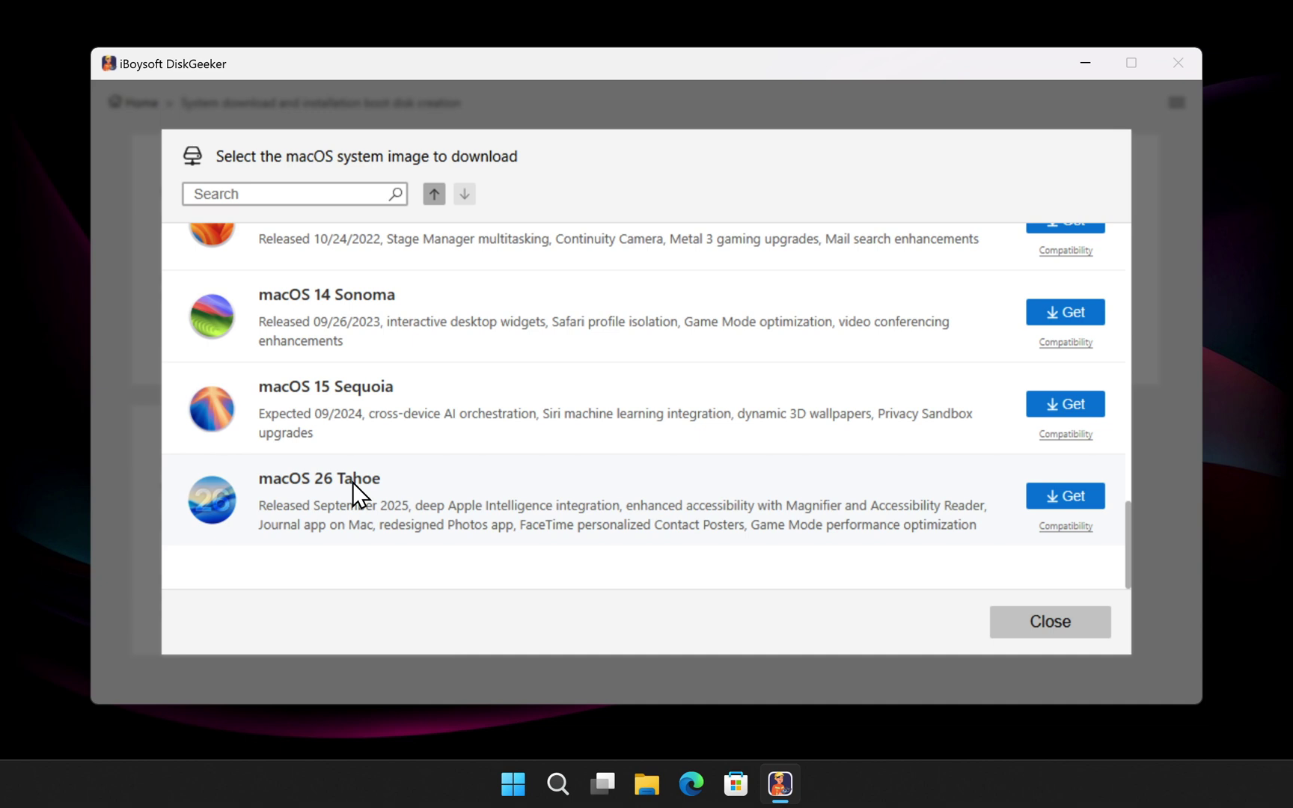
pyautogui.click(1064, 498)
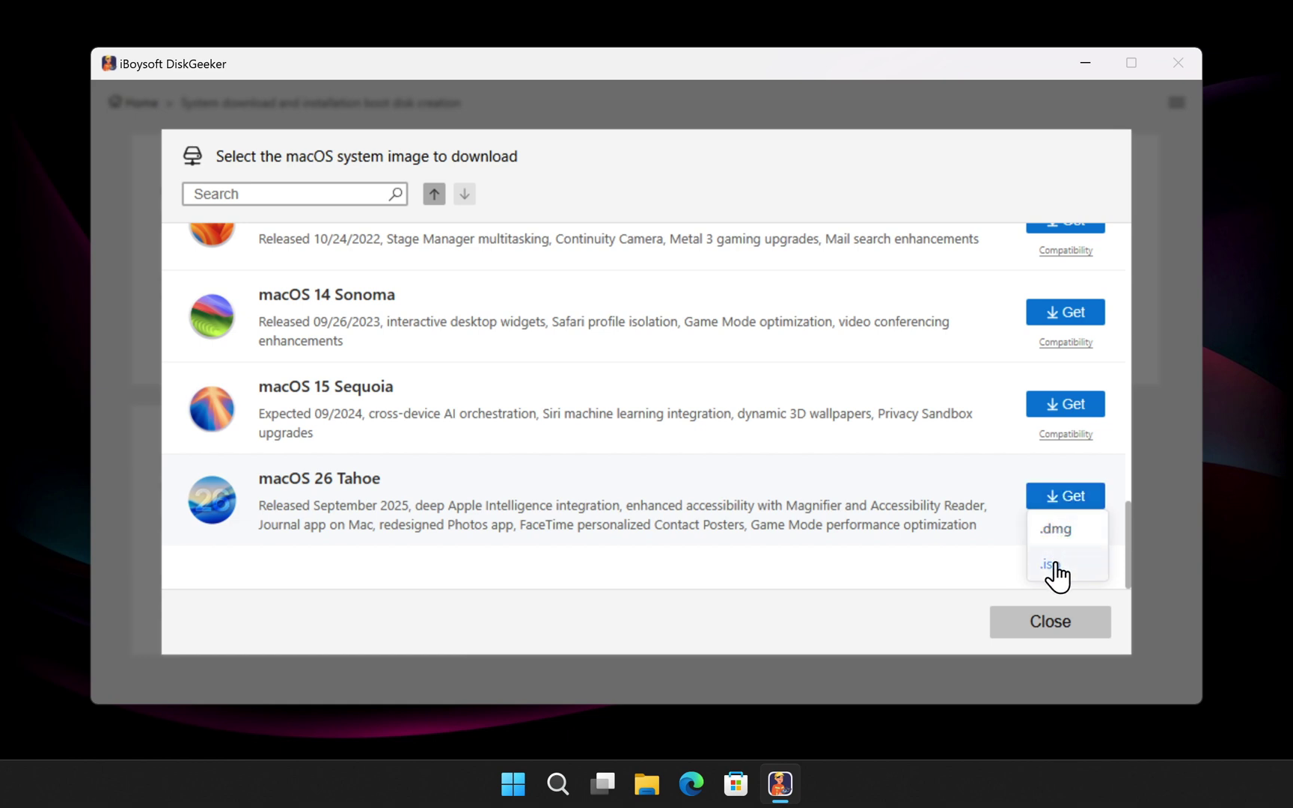
pyautogui.click(1055, 529)
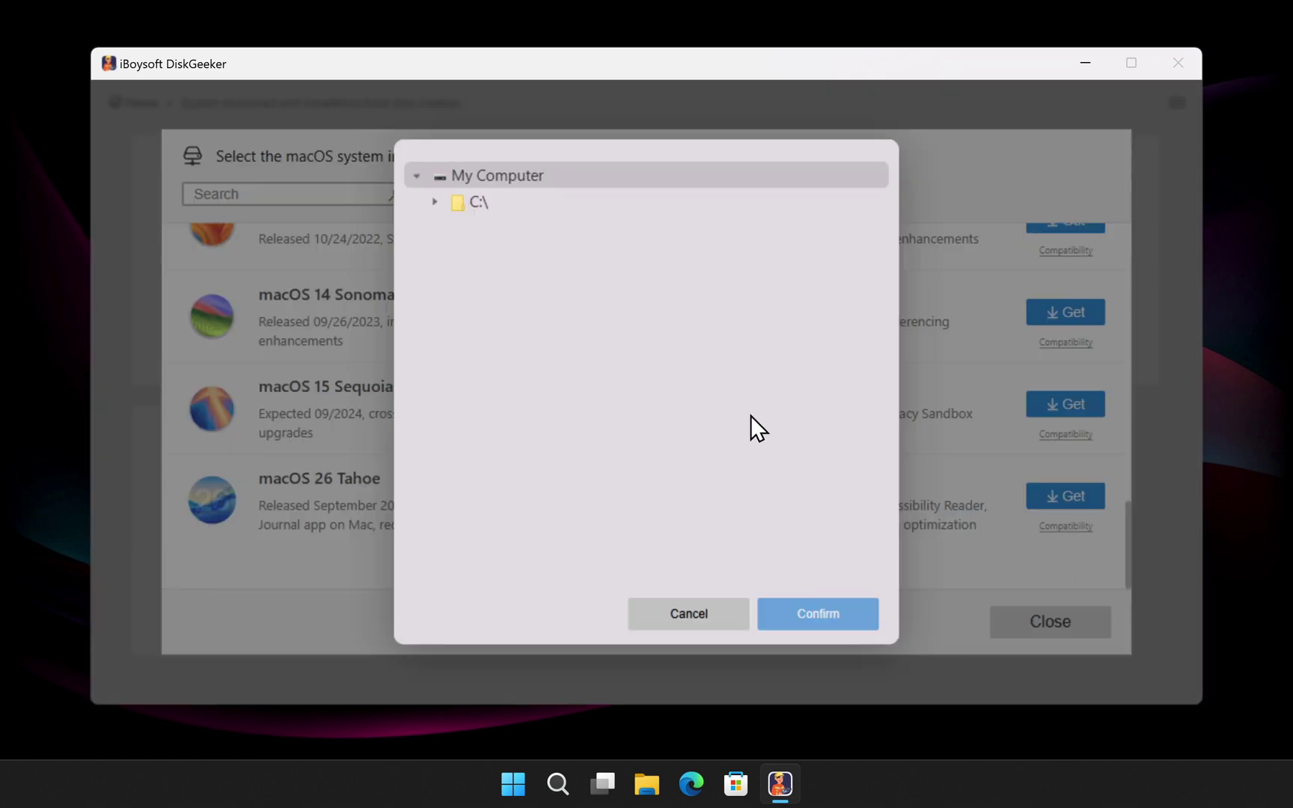
# Save the 16.67 GB macOS 26 Tahoe image to C:\Users\<user>\Downloads and start the download.
pyautogui.doubleClick(440, 211)
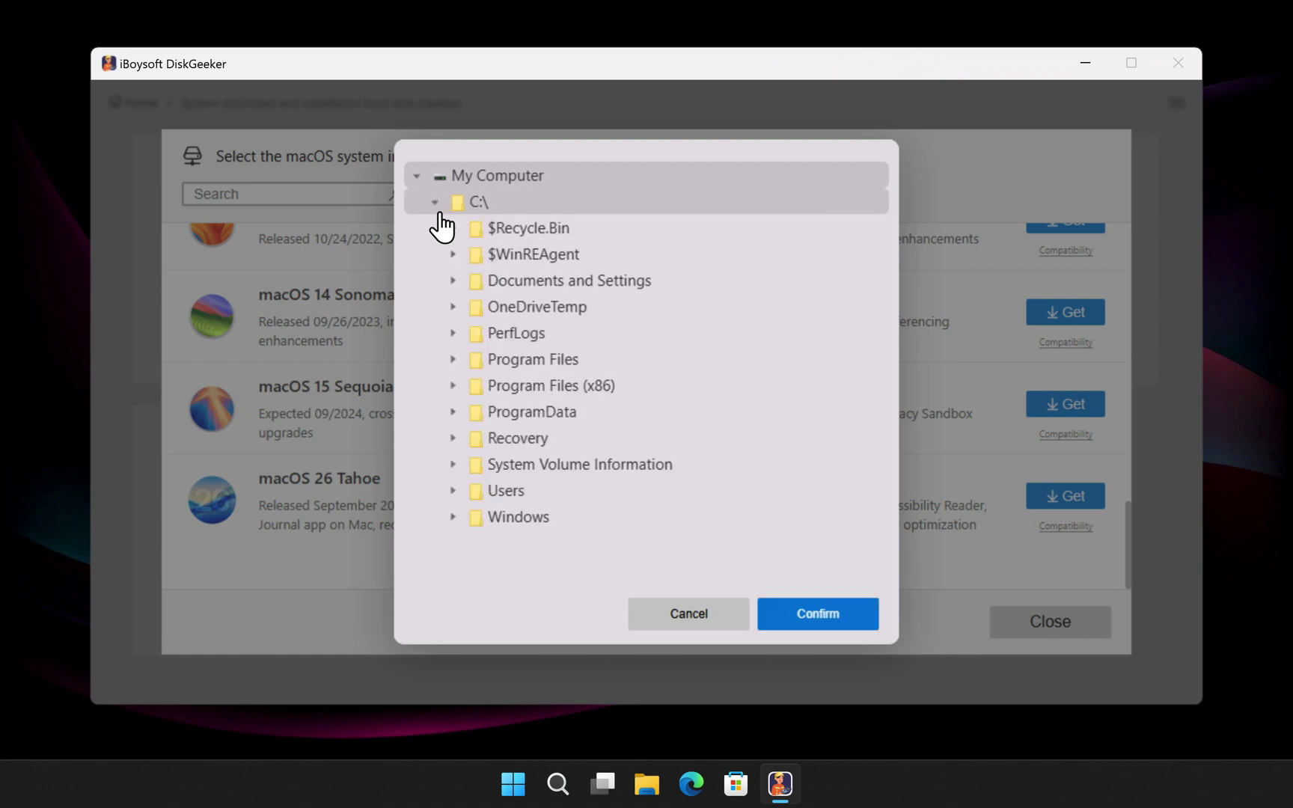
pyautogui.doubleClick(449, 494)
pyautogui.scroll(-1, 451, 501)
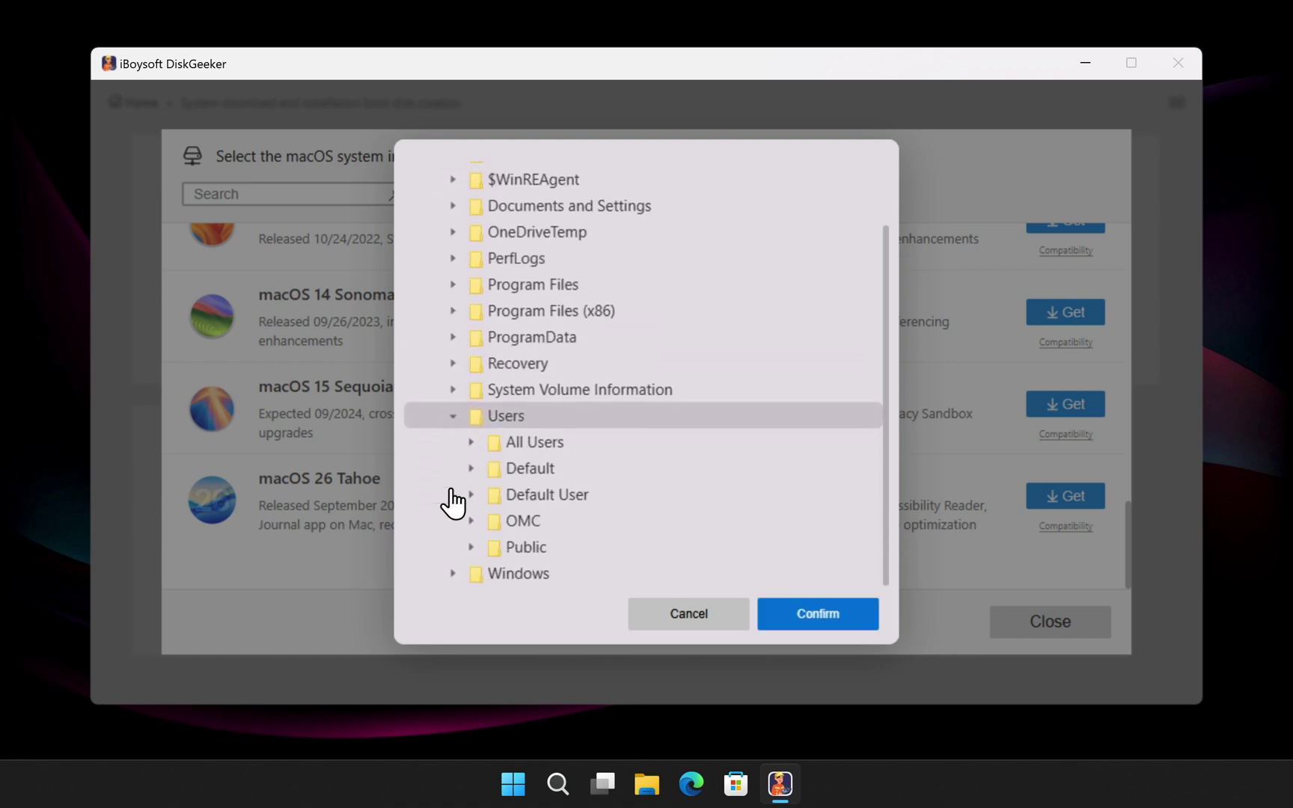
pyautogui.doubleClick(508, 524)
pyautogui.scroll(-3, 512, 524)
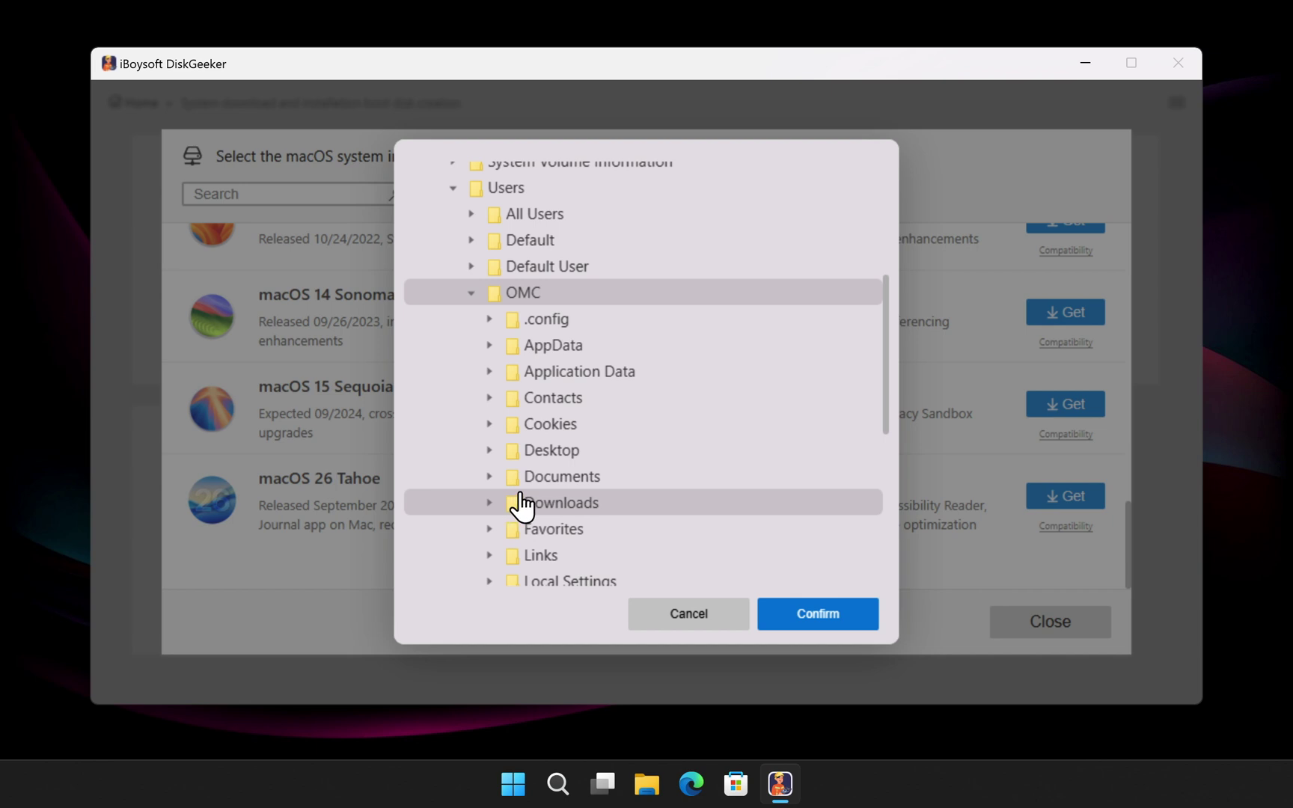
pyautogui.doubleClick(563, 505)
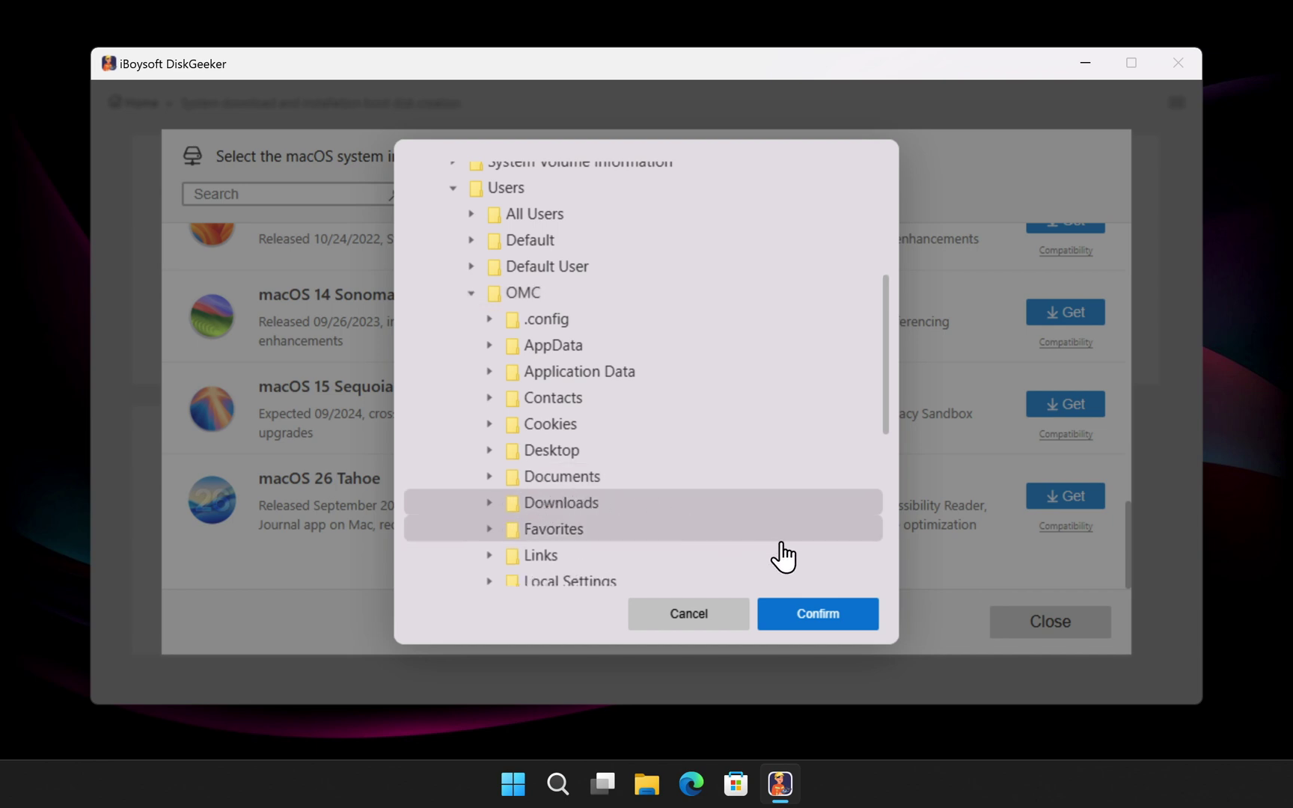
pyautogui.click(823, 613)
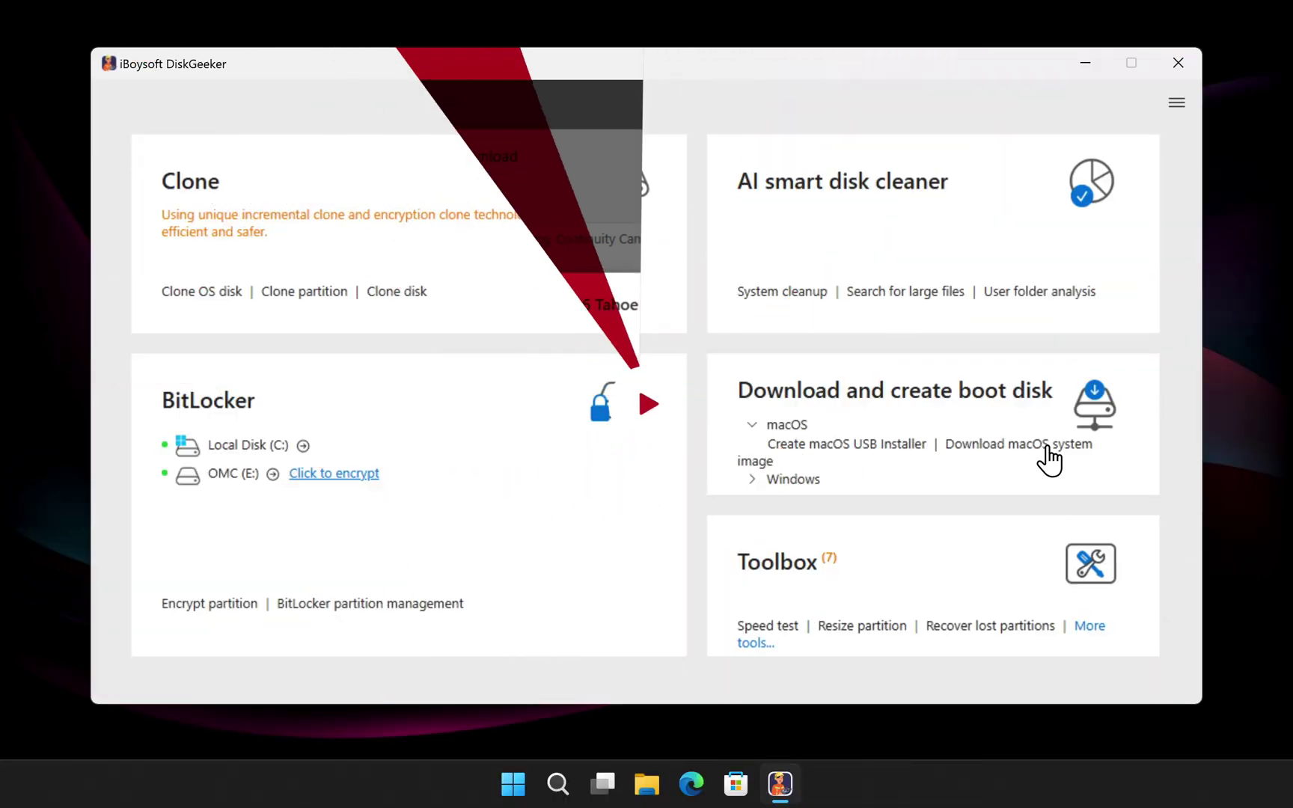
# Begin a macOS USB installer with DISK 1: StoreJet Transcend USB Device as target.
pyautogui.click(870, 447)
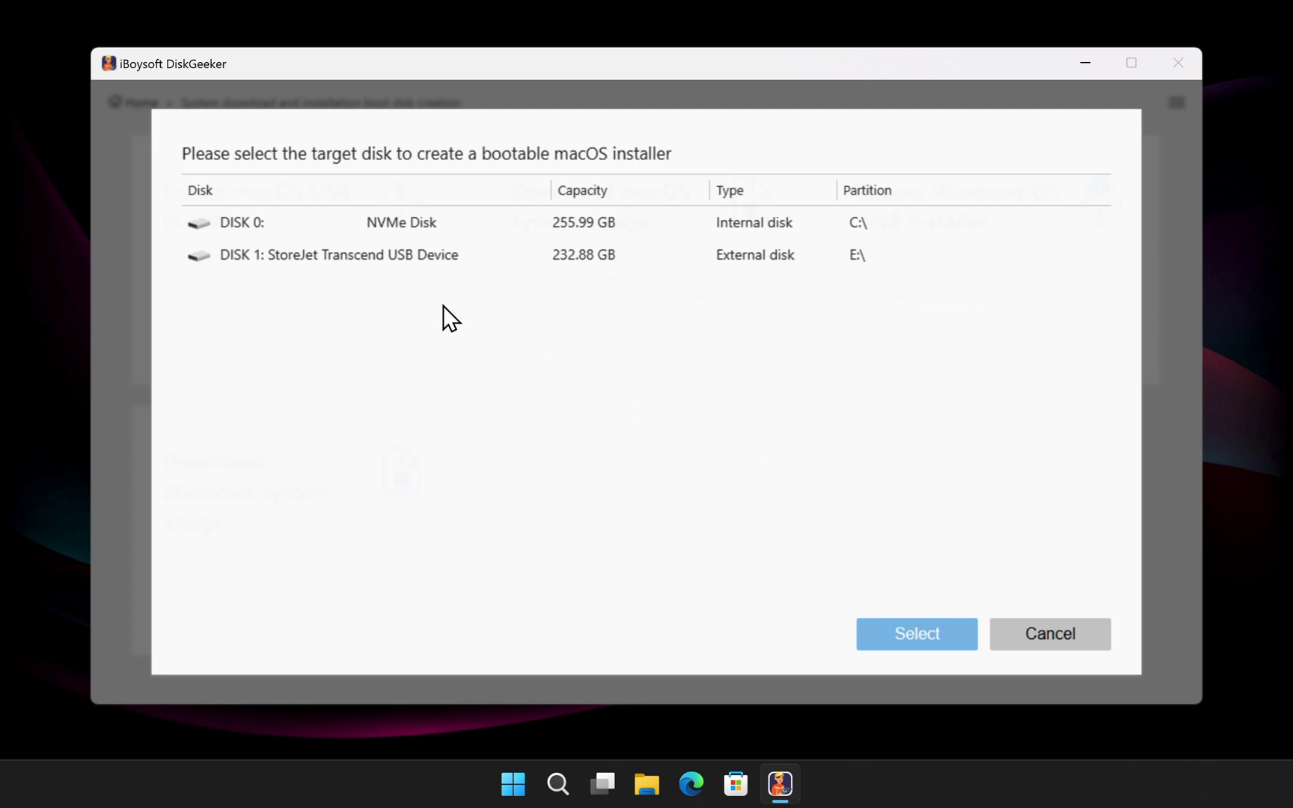
pyautogui.click(407, 260)
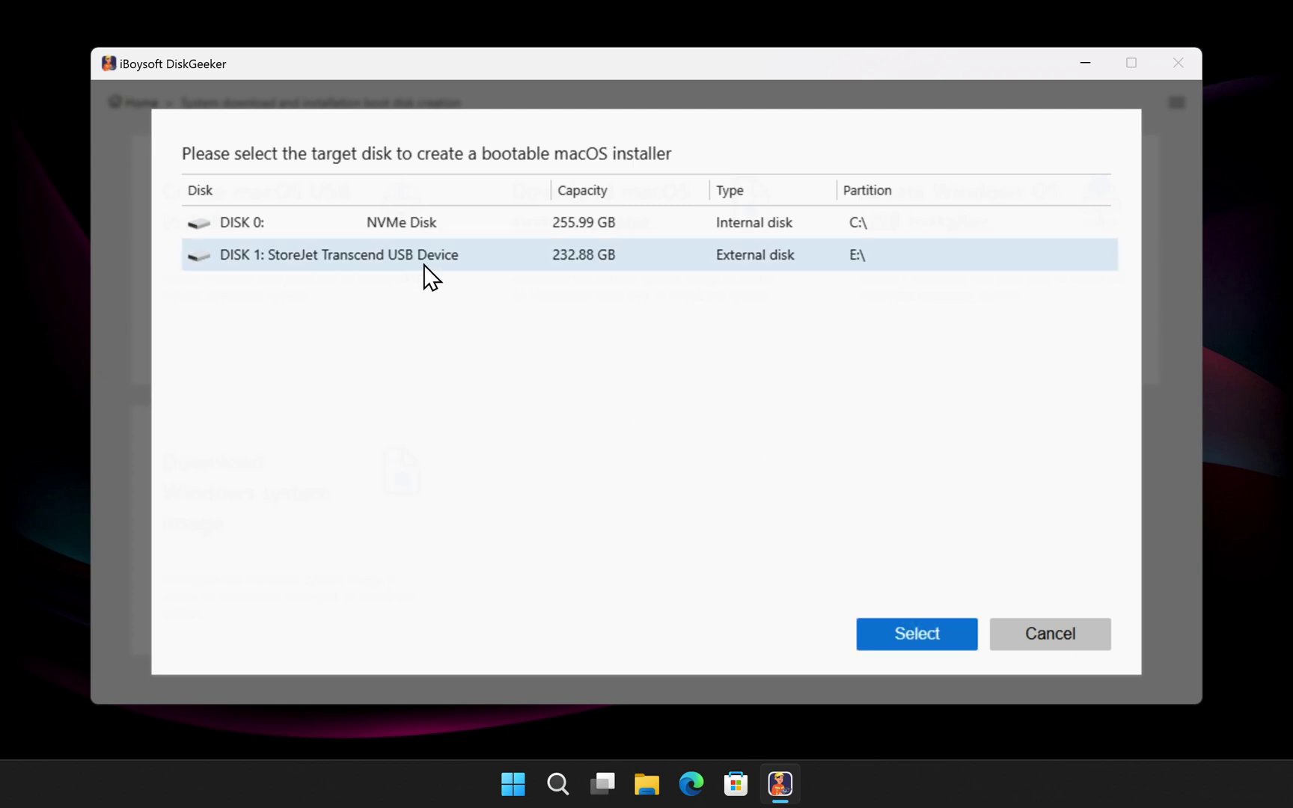
# Pick macOS 15 Sequoia, build the boot disk, then switch to using a local image file.
pyautogui.click(917, 636)
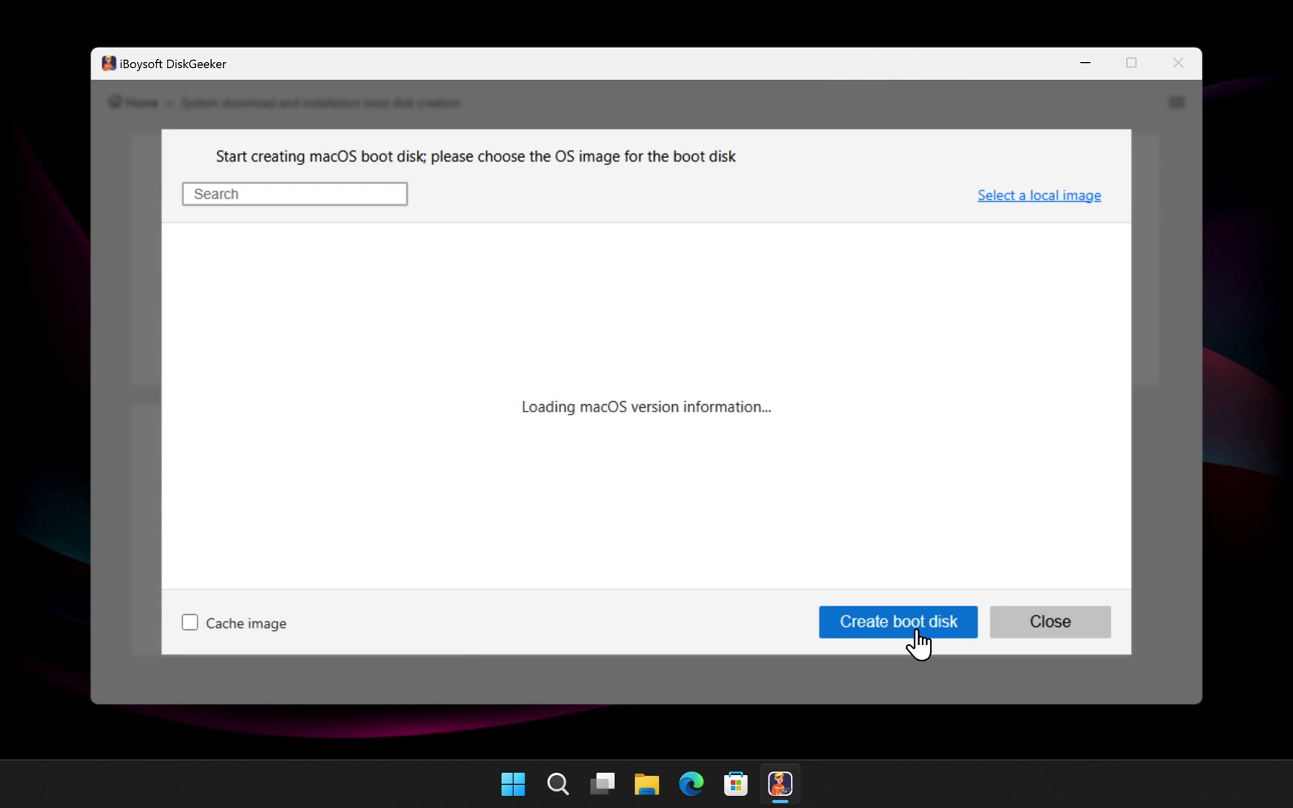
pyautogui.scroll(-5, 440, 386)
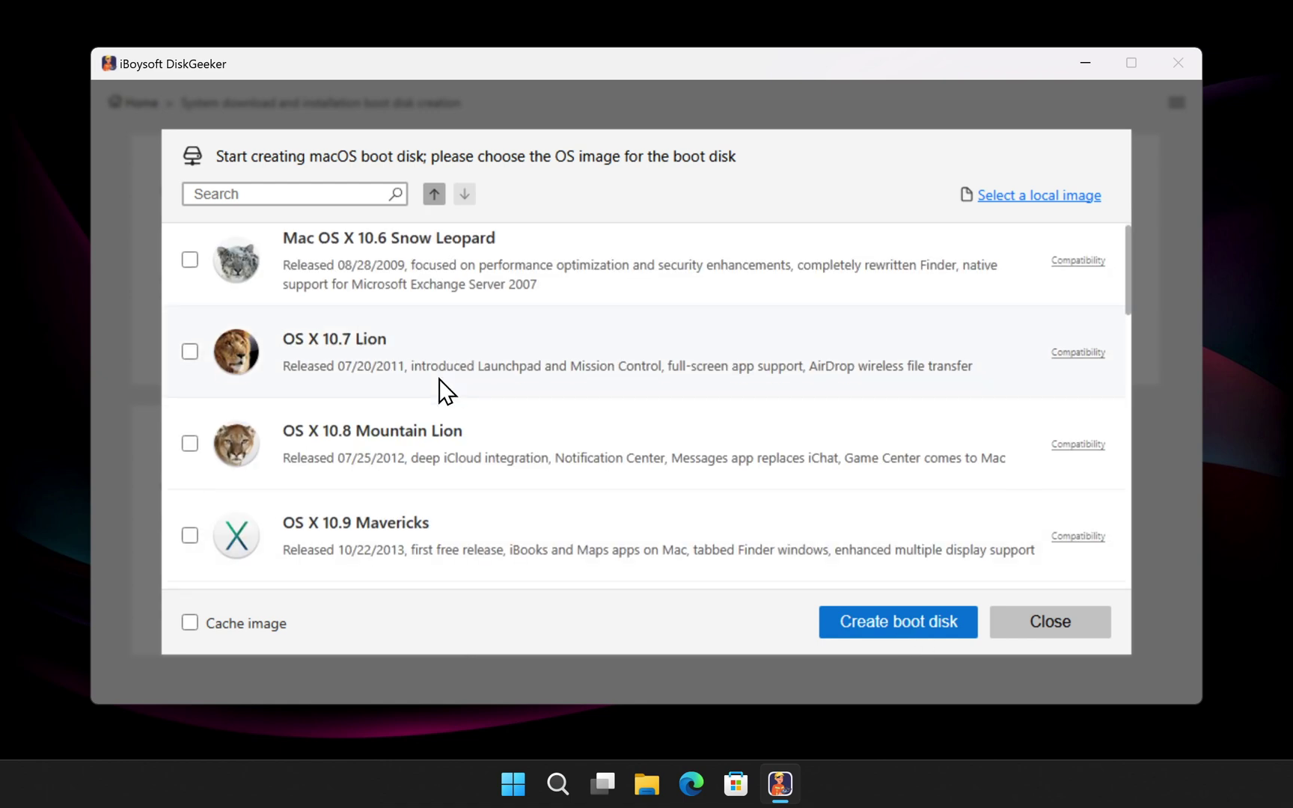
pyautogui.scroll(-10, 439, 382)
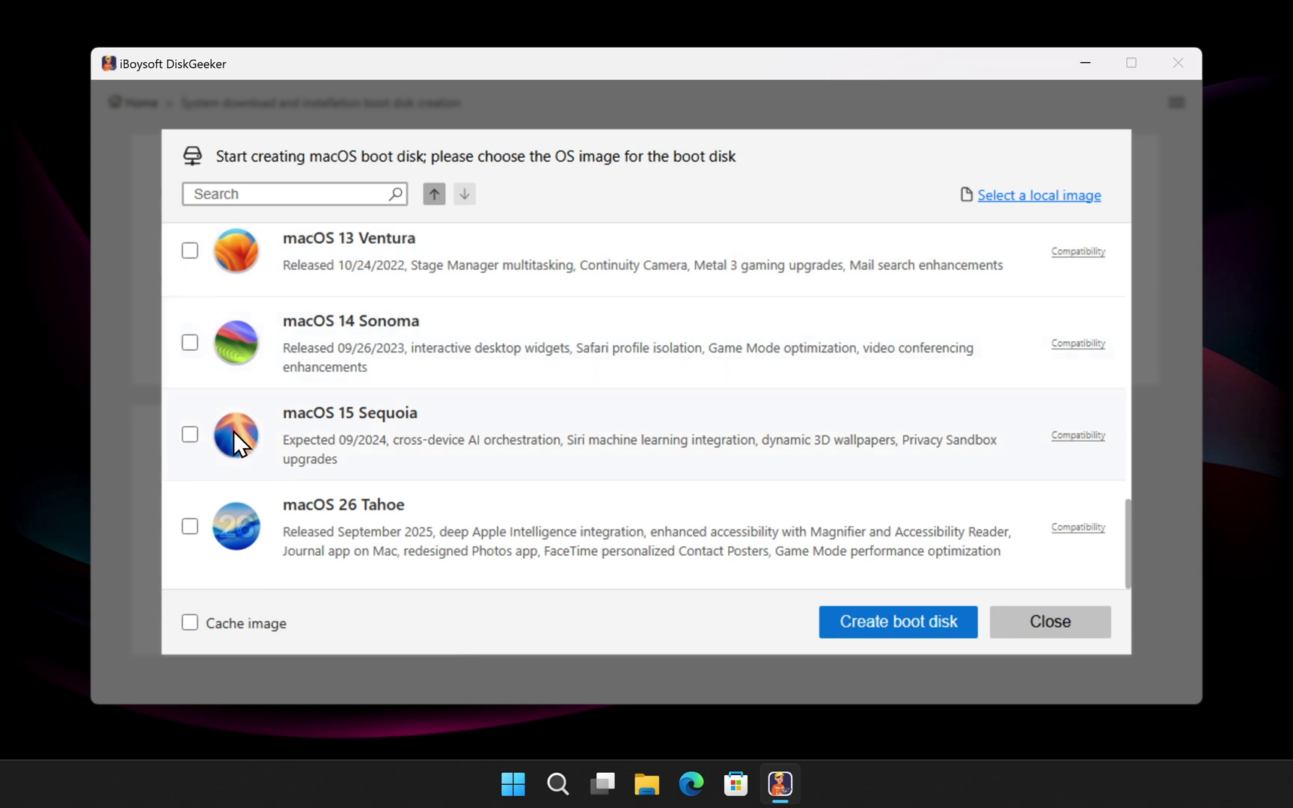
pyautogui.click(190, 436)
pyautogui.click(875, 623)
pyautogui.click(1033, 197)
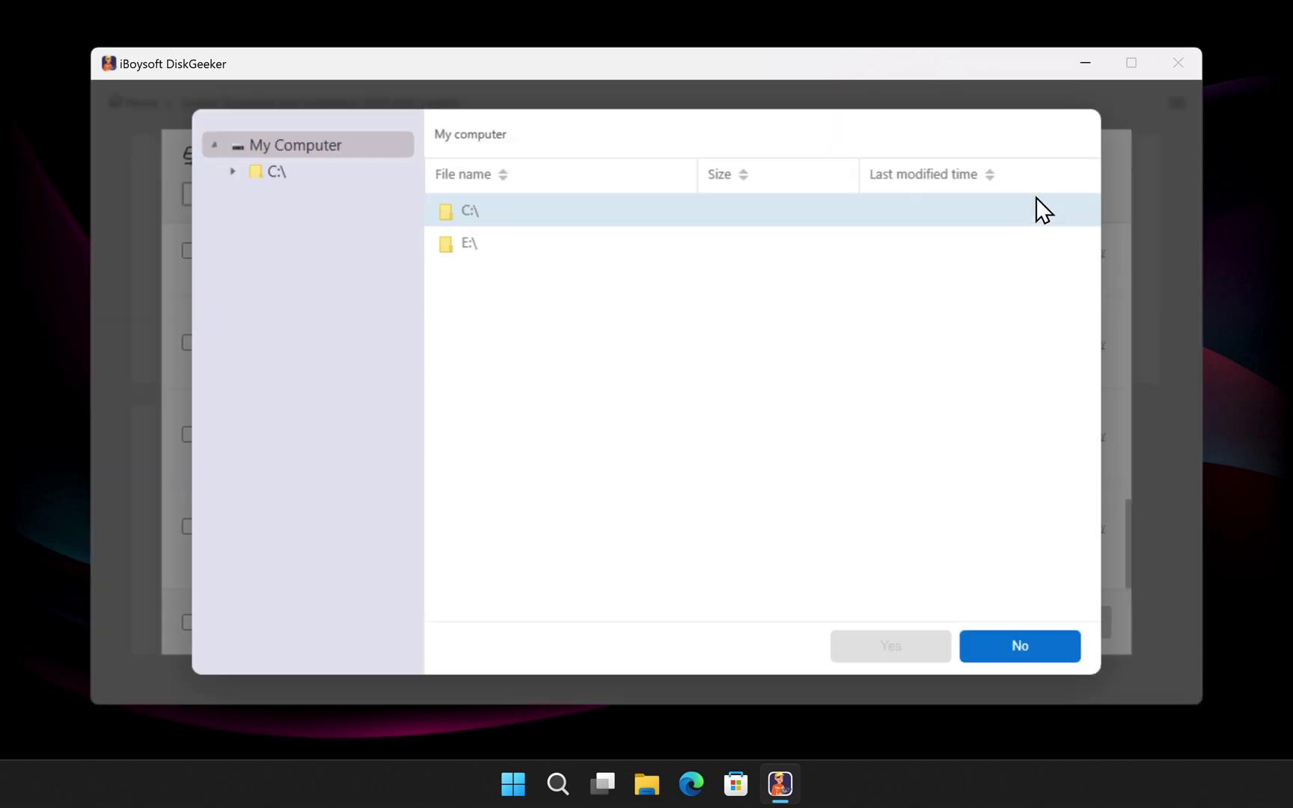
# Browse to C:\Users\OMC\Downloads and select 'macOS image file-sonoma.iso' as the local image.
pyautogui.click(236, 174)
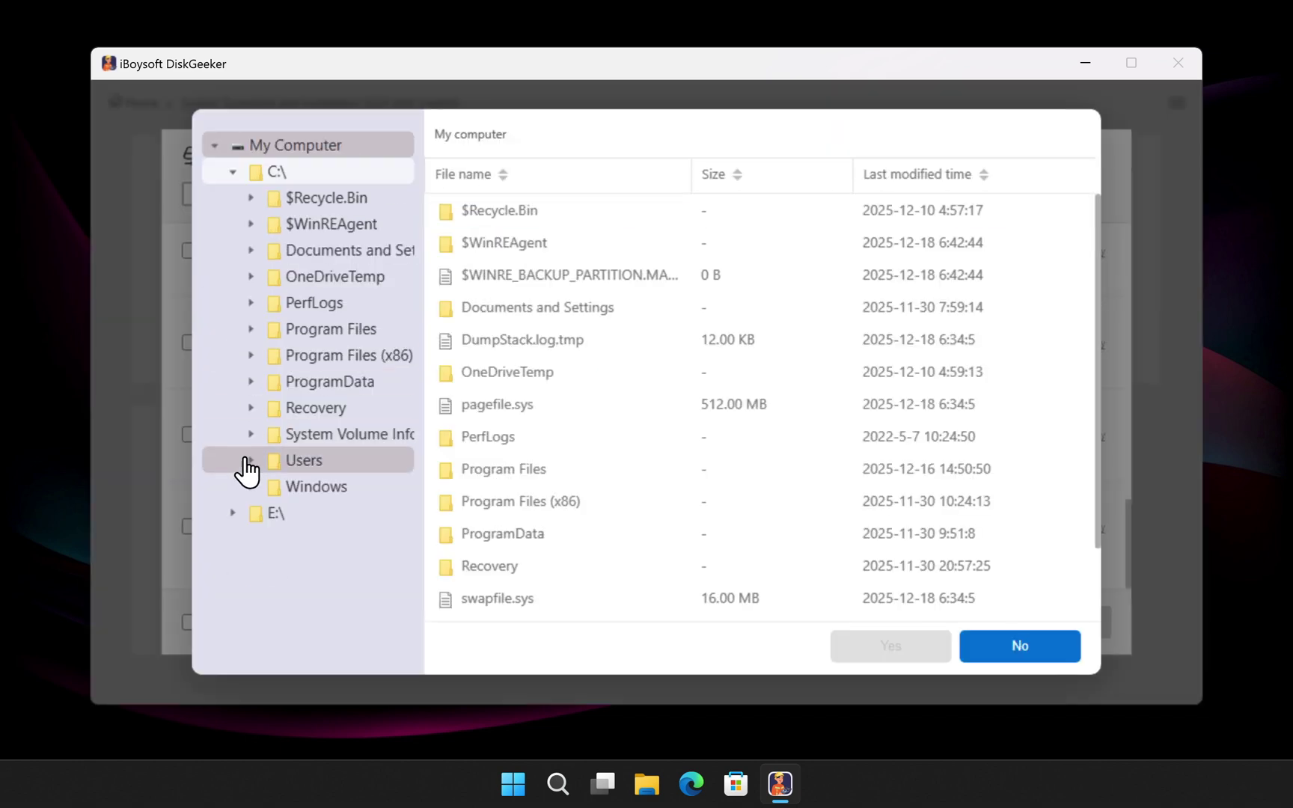
pyautogui.click(249, 461)
pyautogui.click(265, 570)
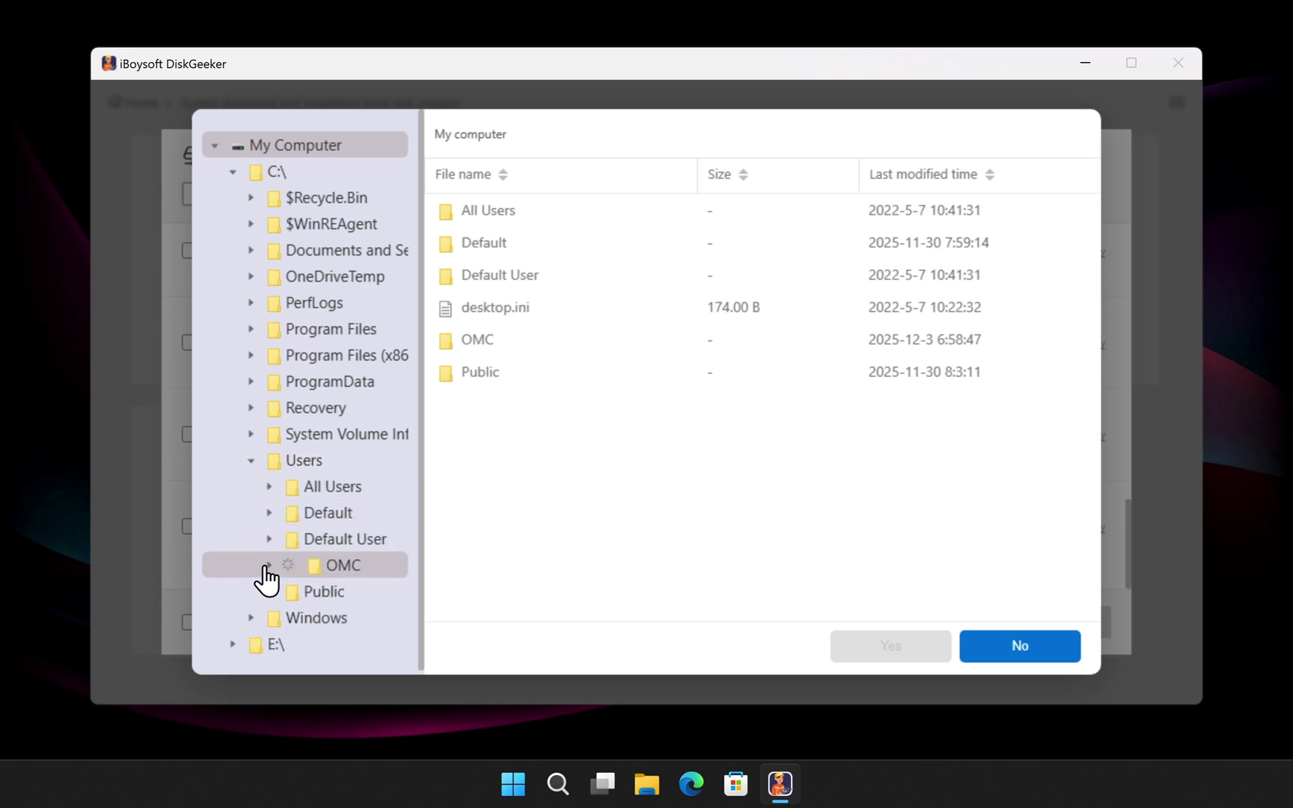
pyautogui.moveTo(419, 360); pyautogui.dragTo(418, 566)
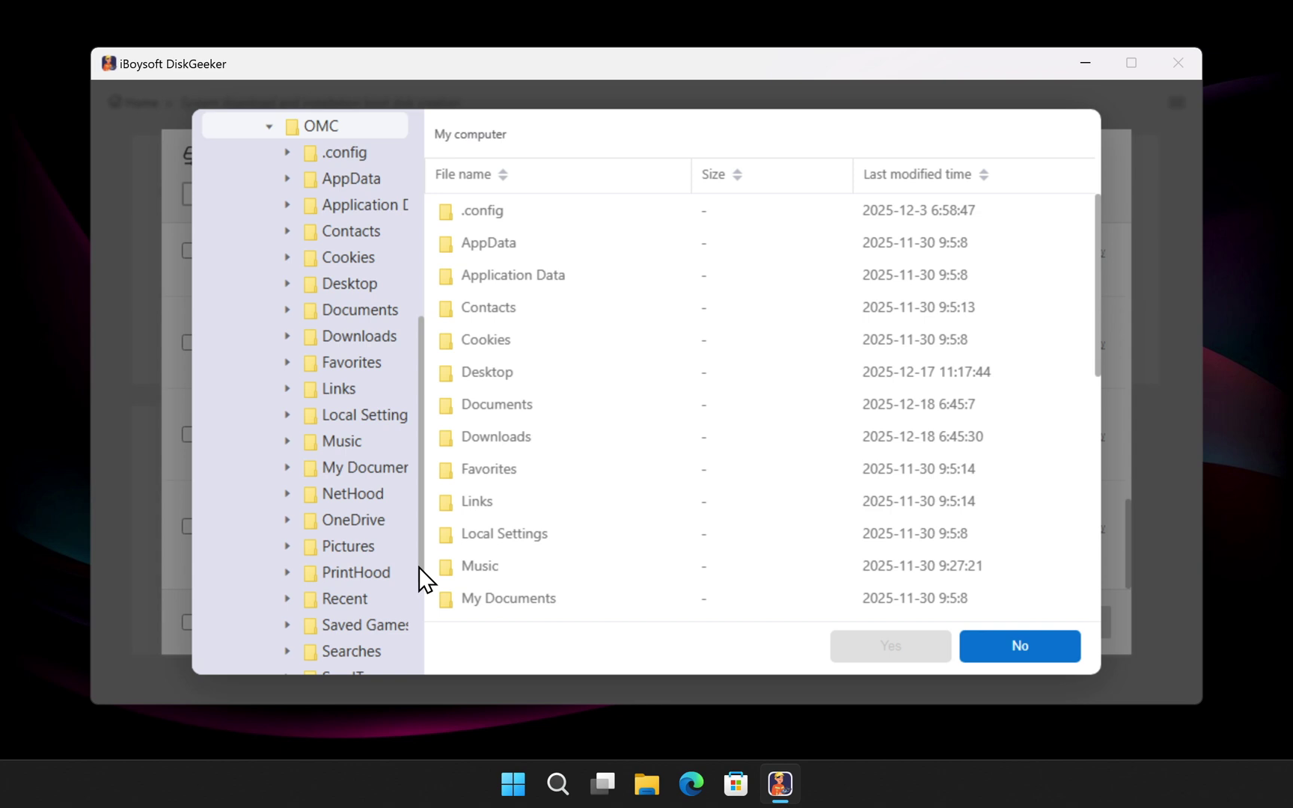
pyautogui.click(357, 343)
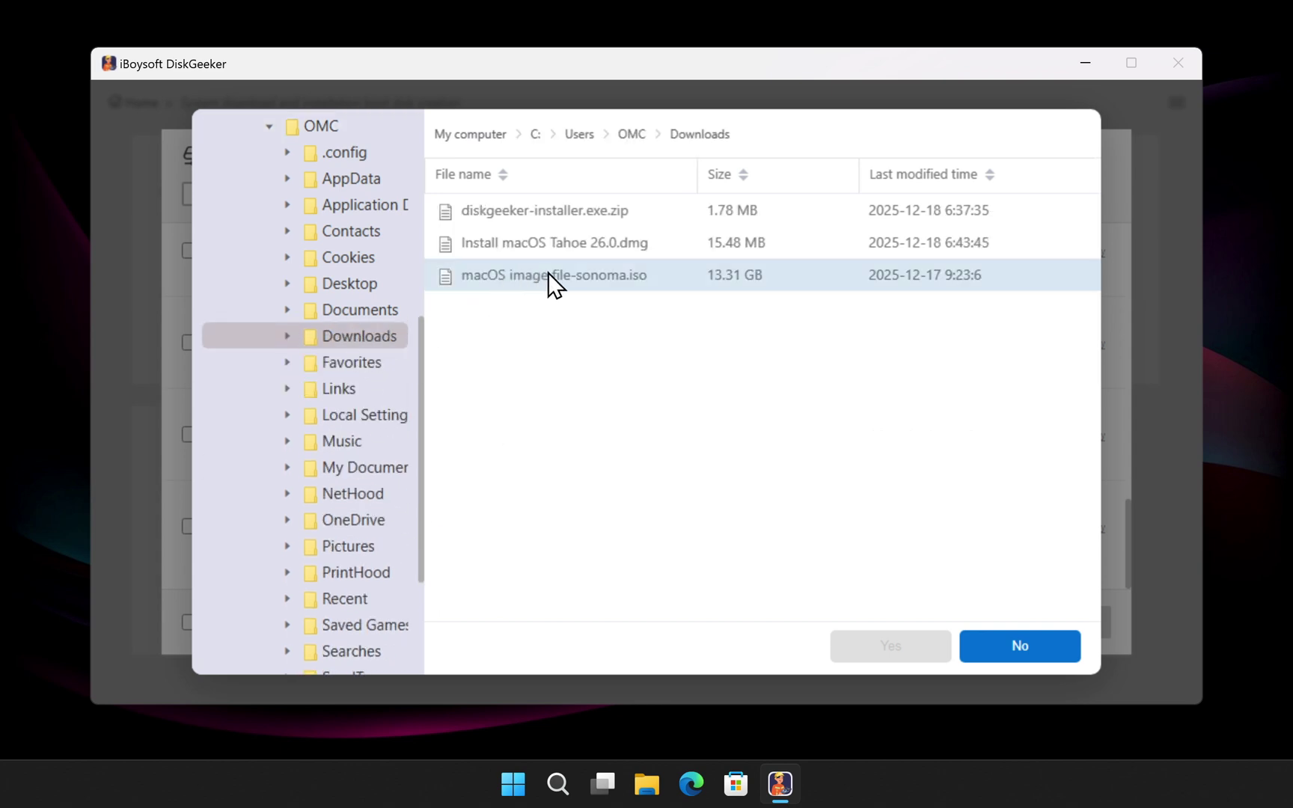
pyautogui.click(593, 279)
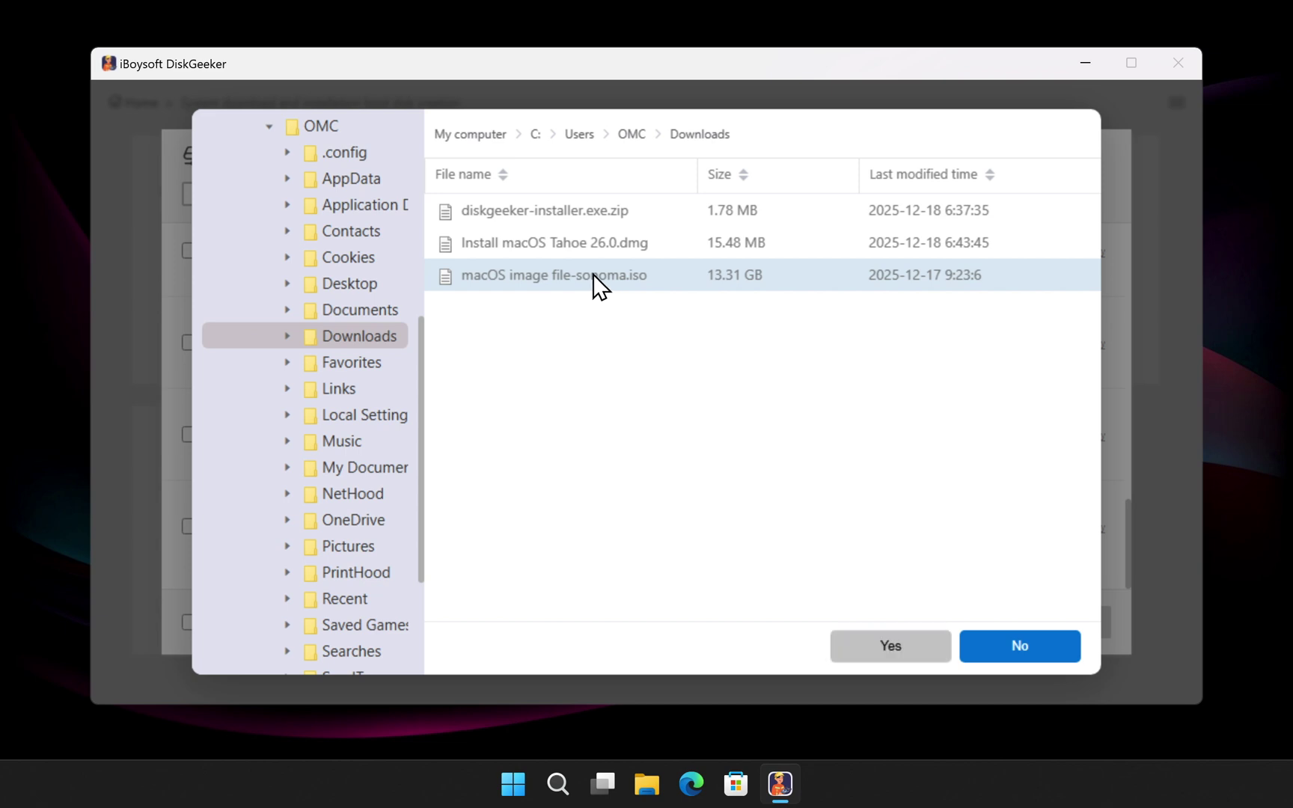
pyautogui.click(589, 248)
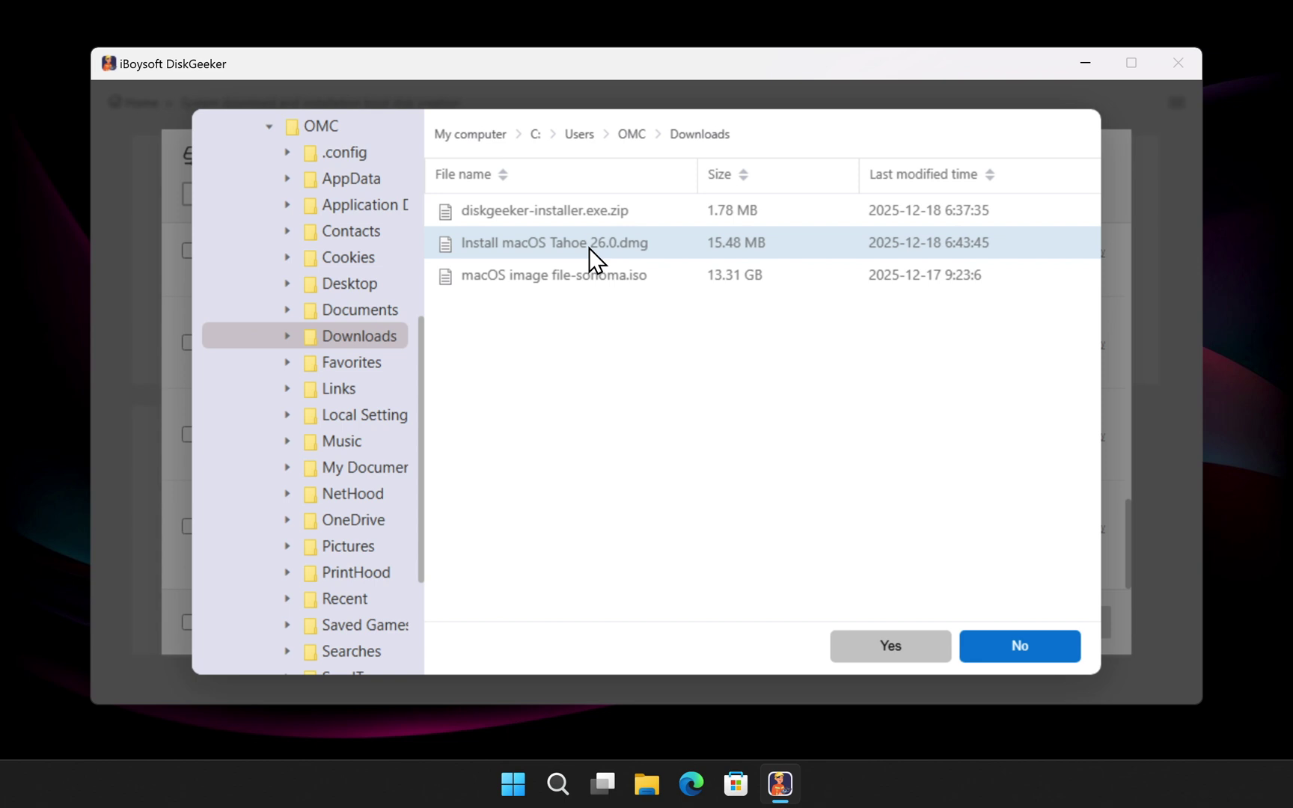
pyautogui.click(592, 278)
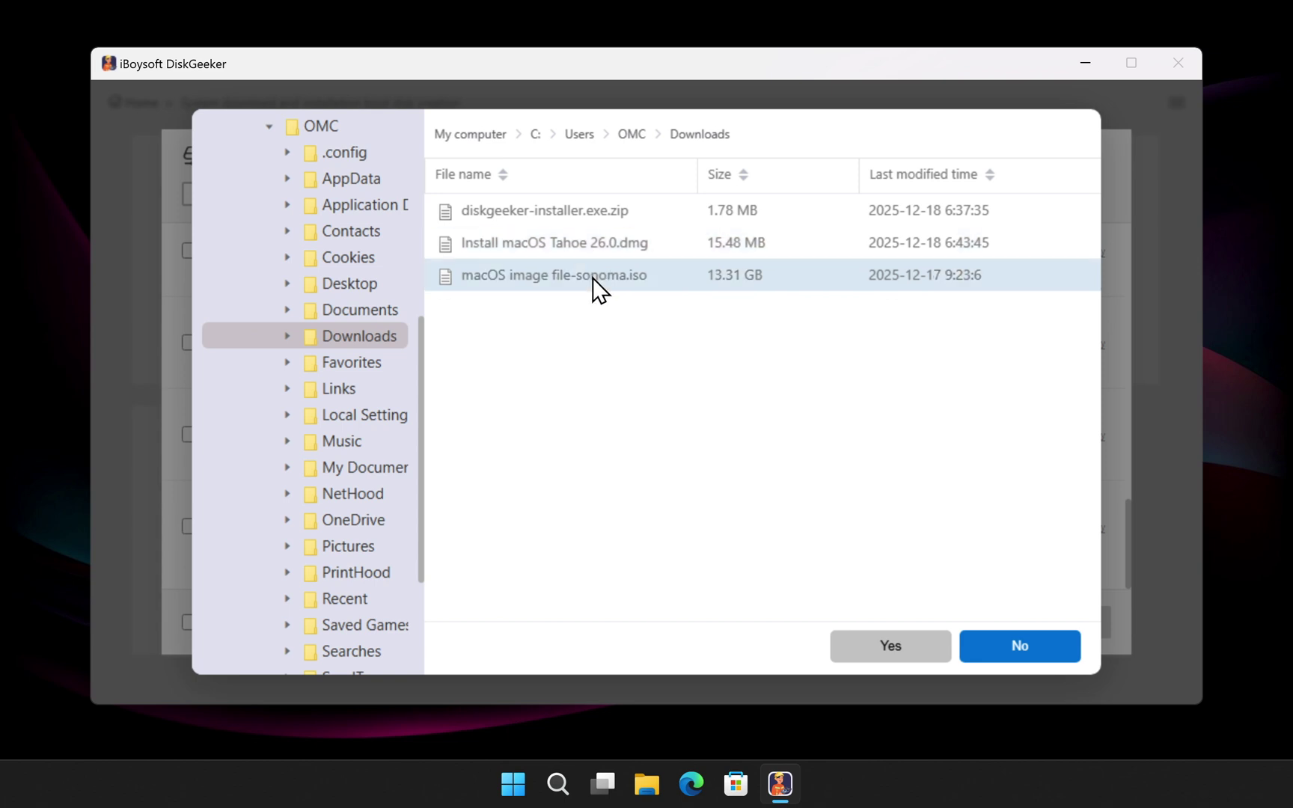
pyautogui.click(897, 646)
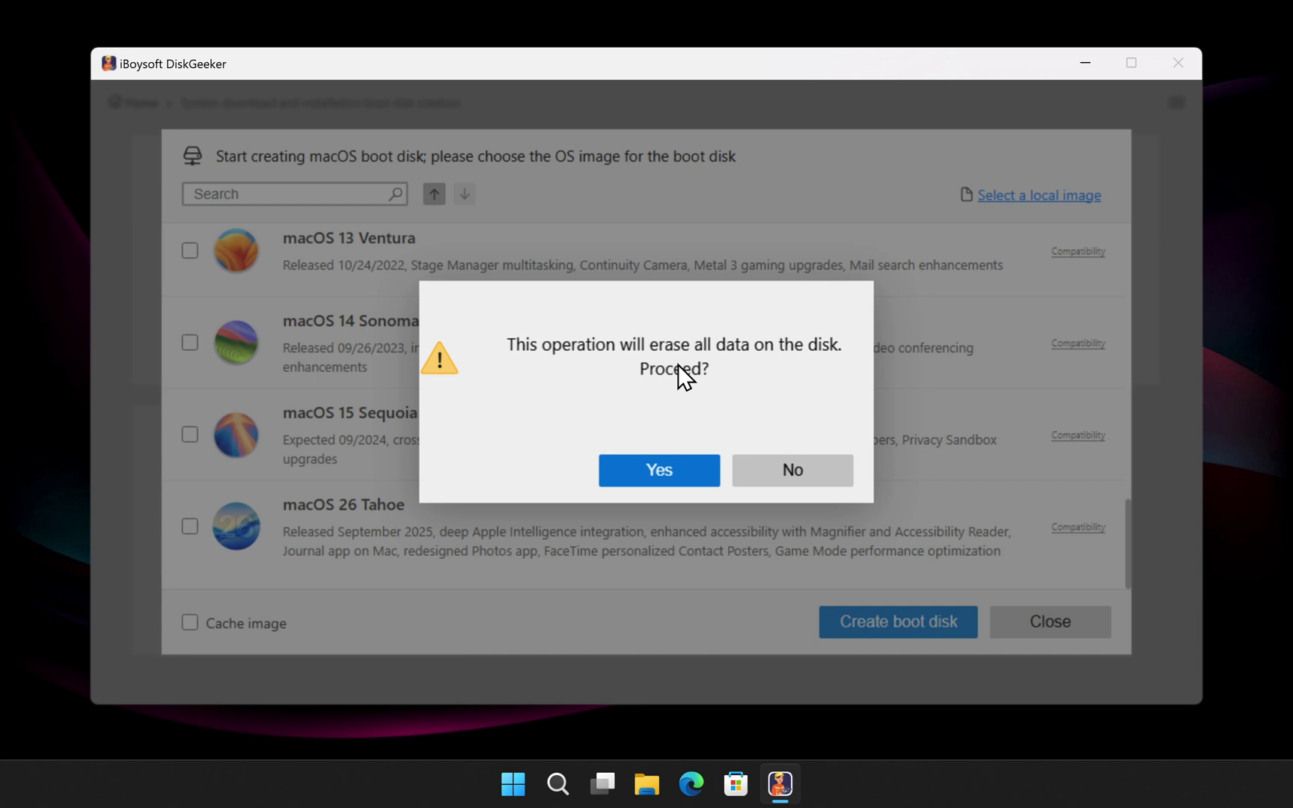
# Approve erasing the USB disk so the Sonoma boot disk is created.
pyautogui.click(659, 476)
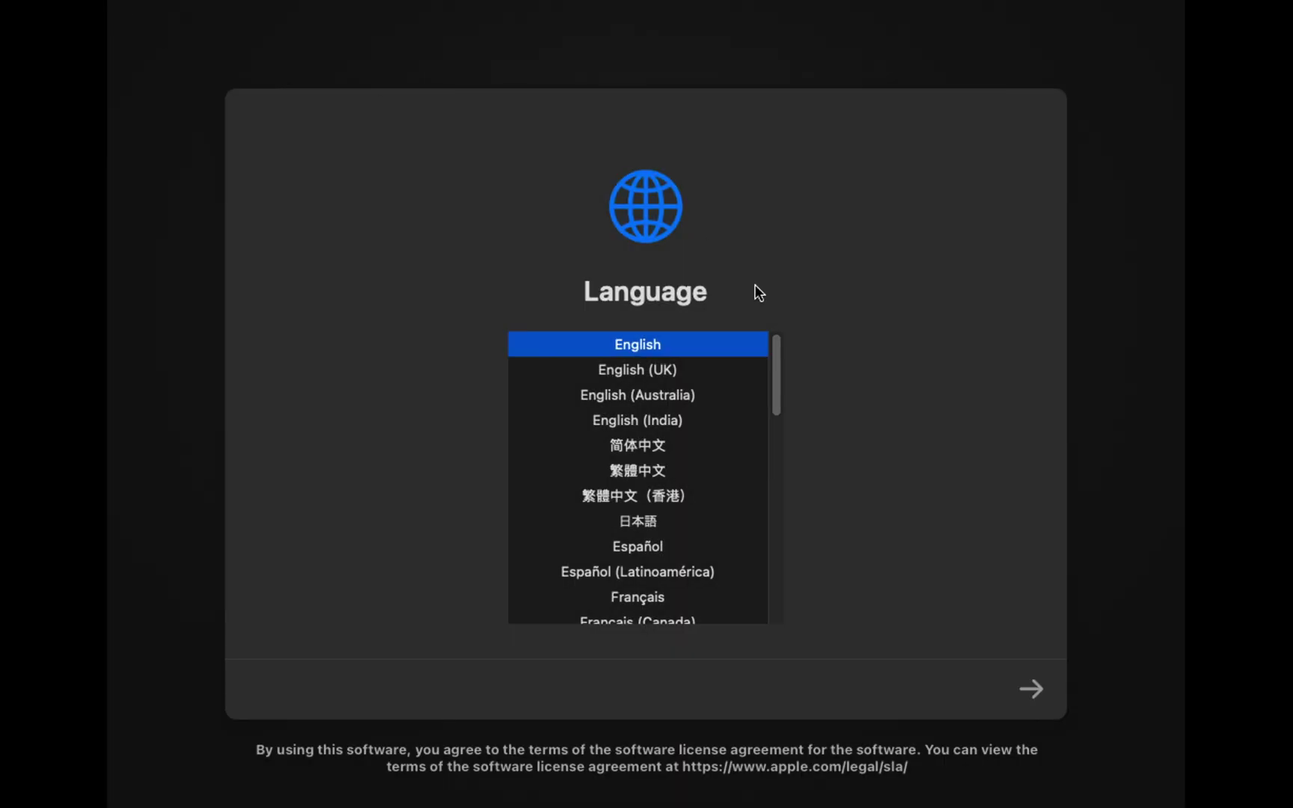
# Keep English as the language and choose Install macOS Sonoma in Recovery.
pyautogui.click(1034, 688)
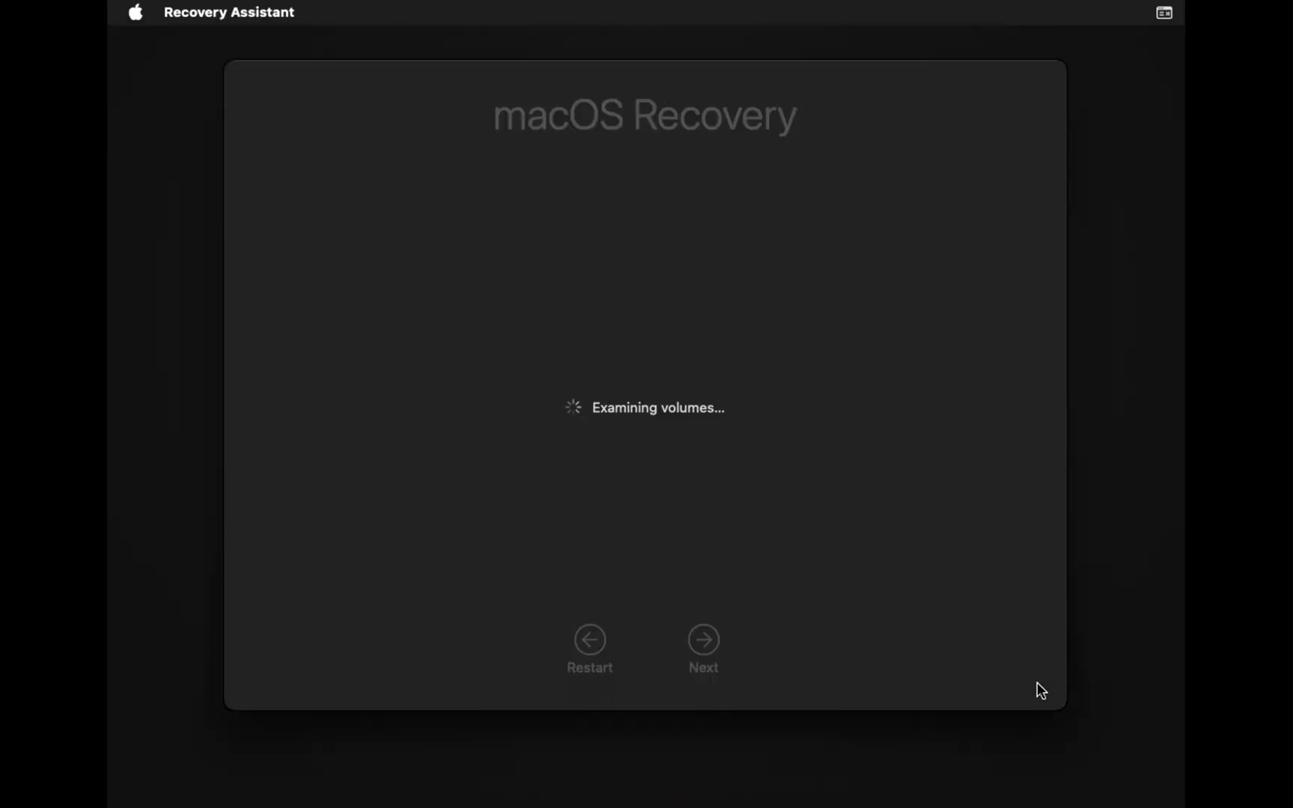
pyautogui.click(620, 286)
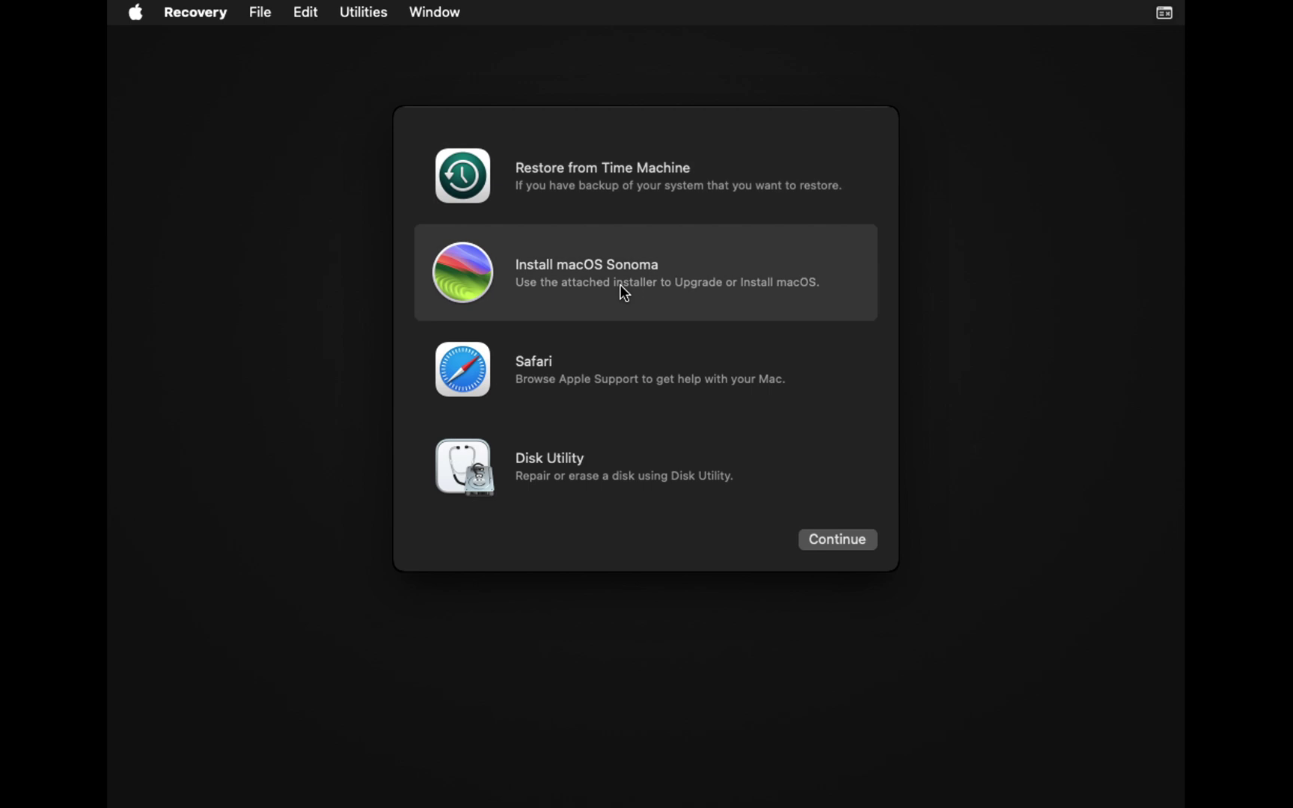
pyautogui.click(845, 539)
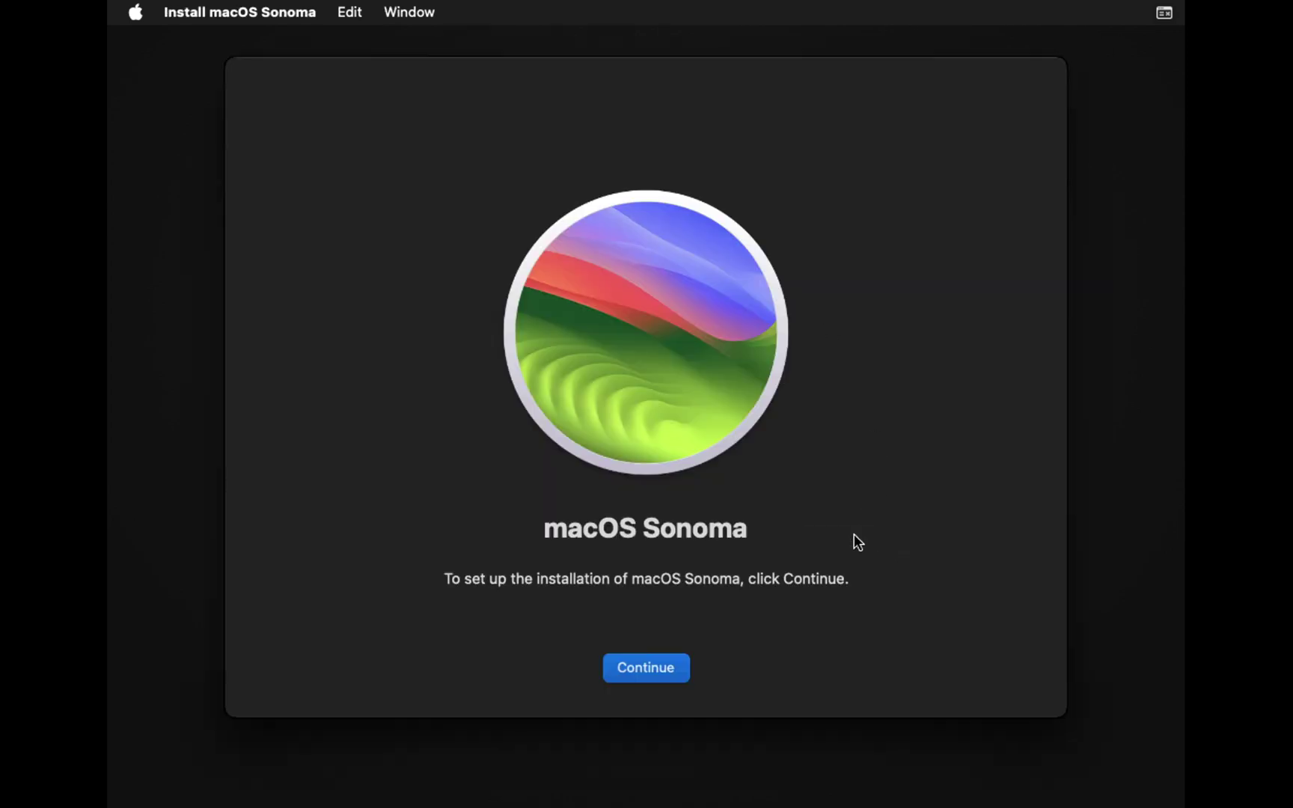
# Agree to the license terms and install macOS Sonoma onto Macintosh HD.
pyautogui.click(680, 667)
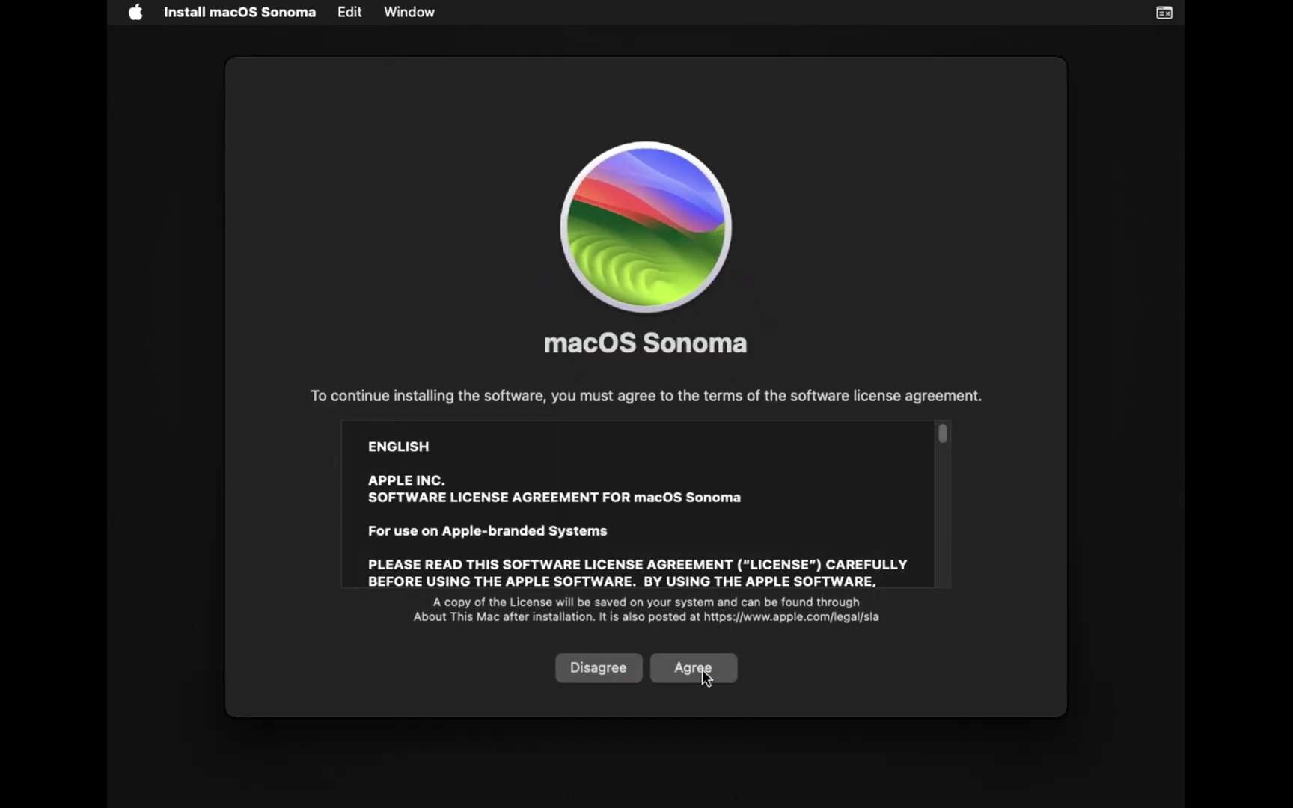
pyautogui.click(706, 670)
pyautogui.click(714, 471)
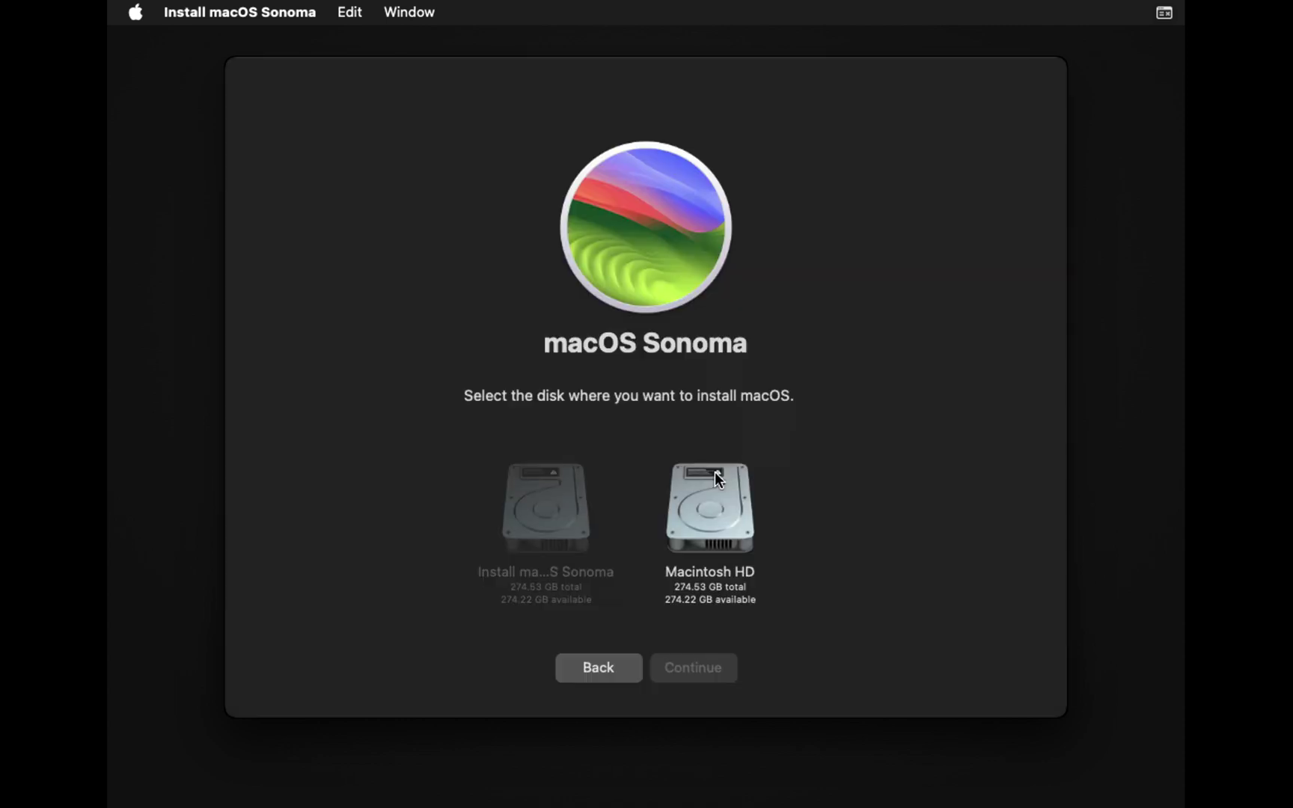
pyautogui.click(709, 502)
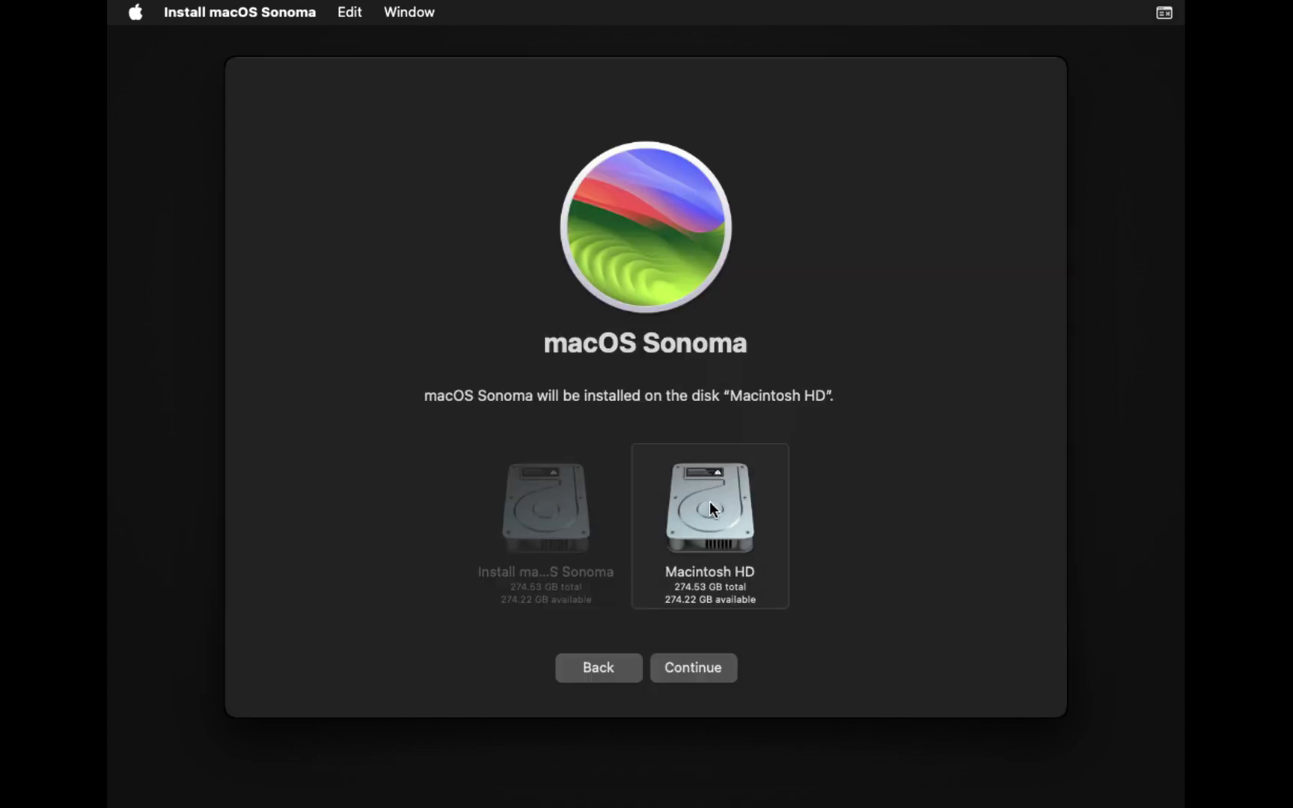
pyautogui.click(695, 665)
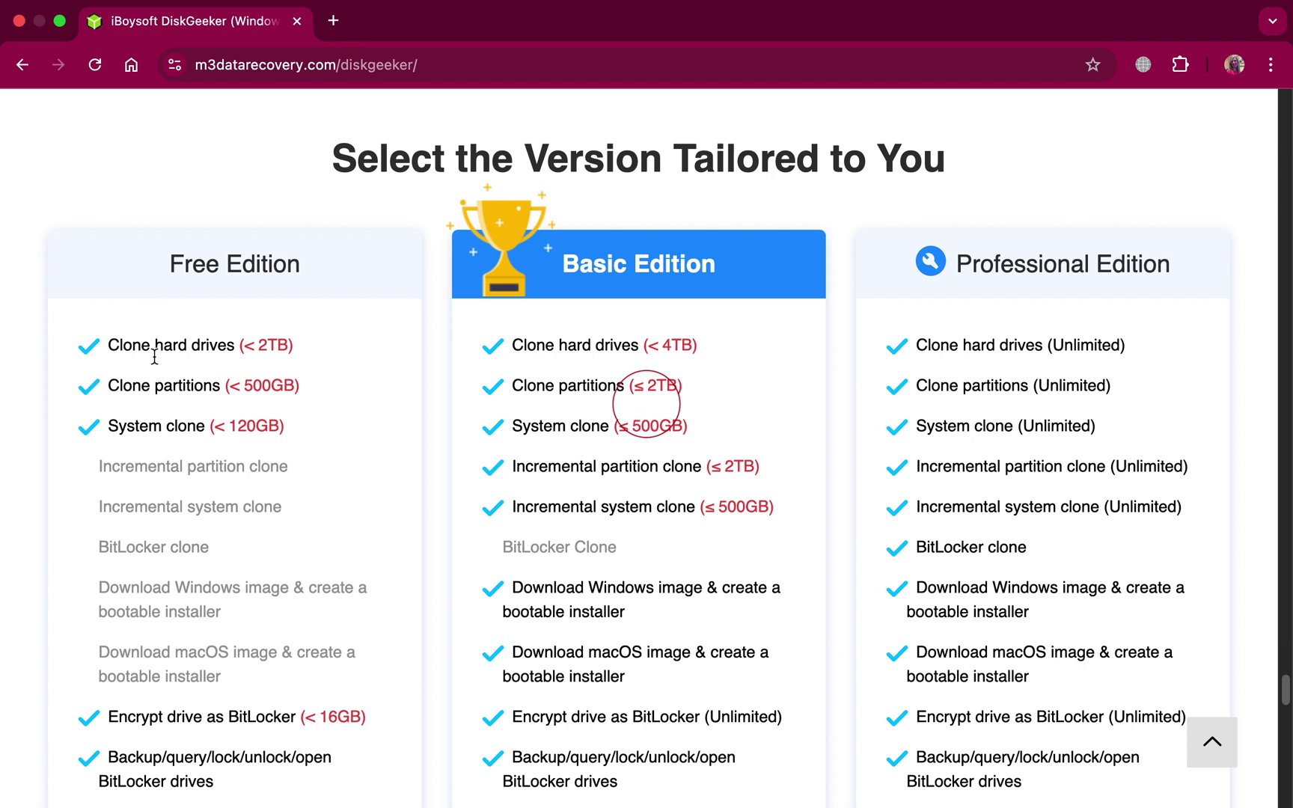
# Highlight the Basic Edition's macOS bootable installer feature and scroll to its US$19.95 price.
pyautogui.tripleClick(512, 649)
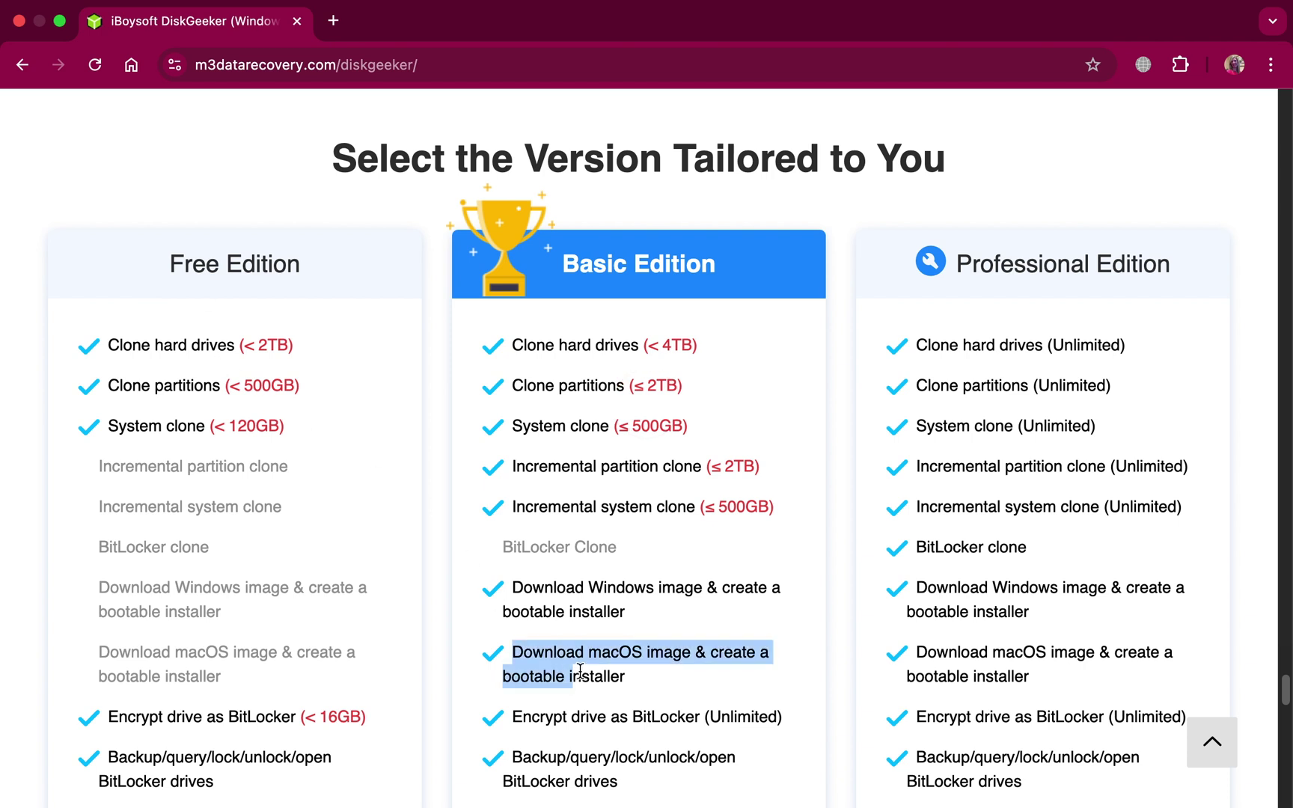
pyautogui.scroll(-10, 632, 688)
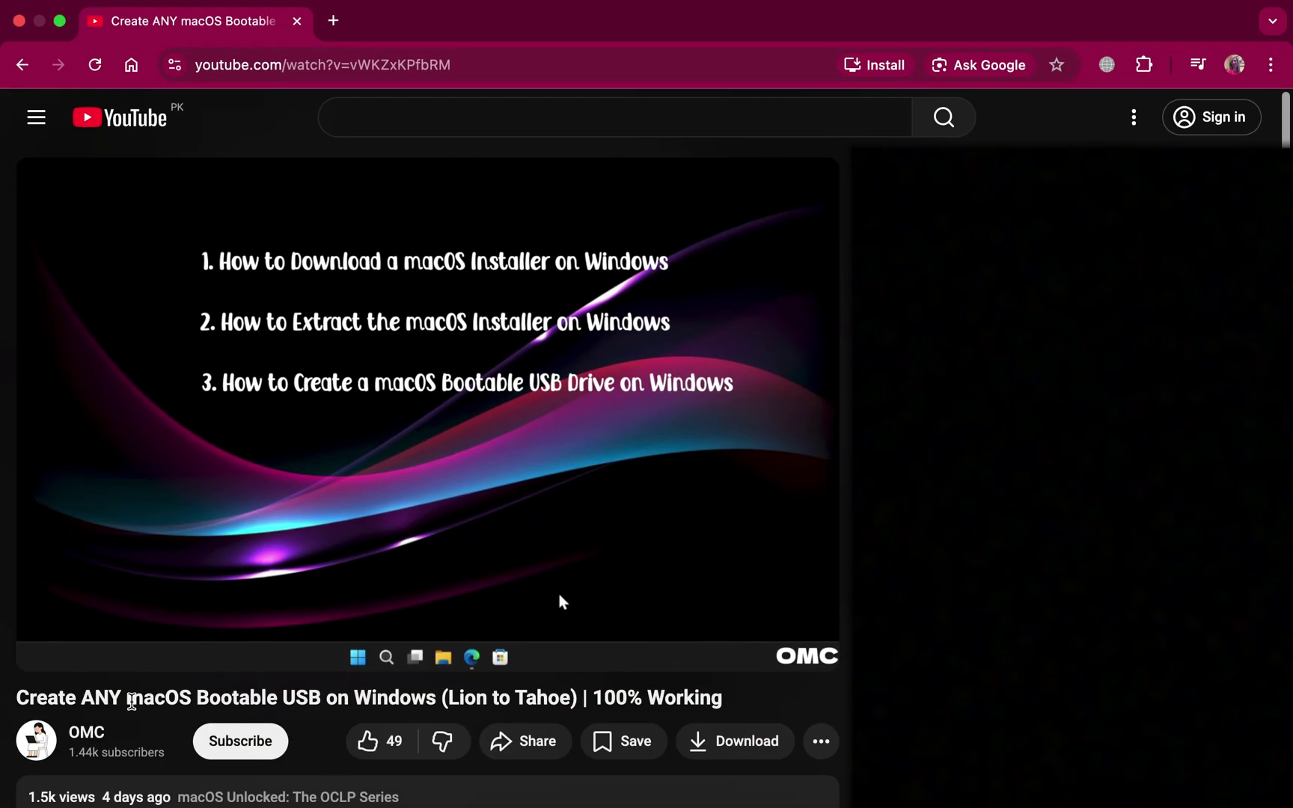
# Highlight the title 'Create ANY macOS Bootable USB on Windows (Lion to Tahoe) | 100% Working'.
pyautogui.moveTo(17, 698); pyautogui.dragTo(738, 703)
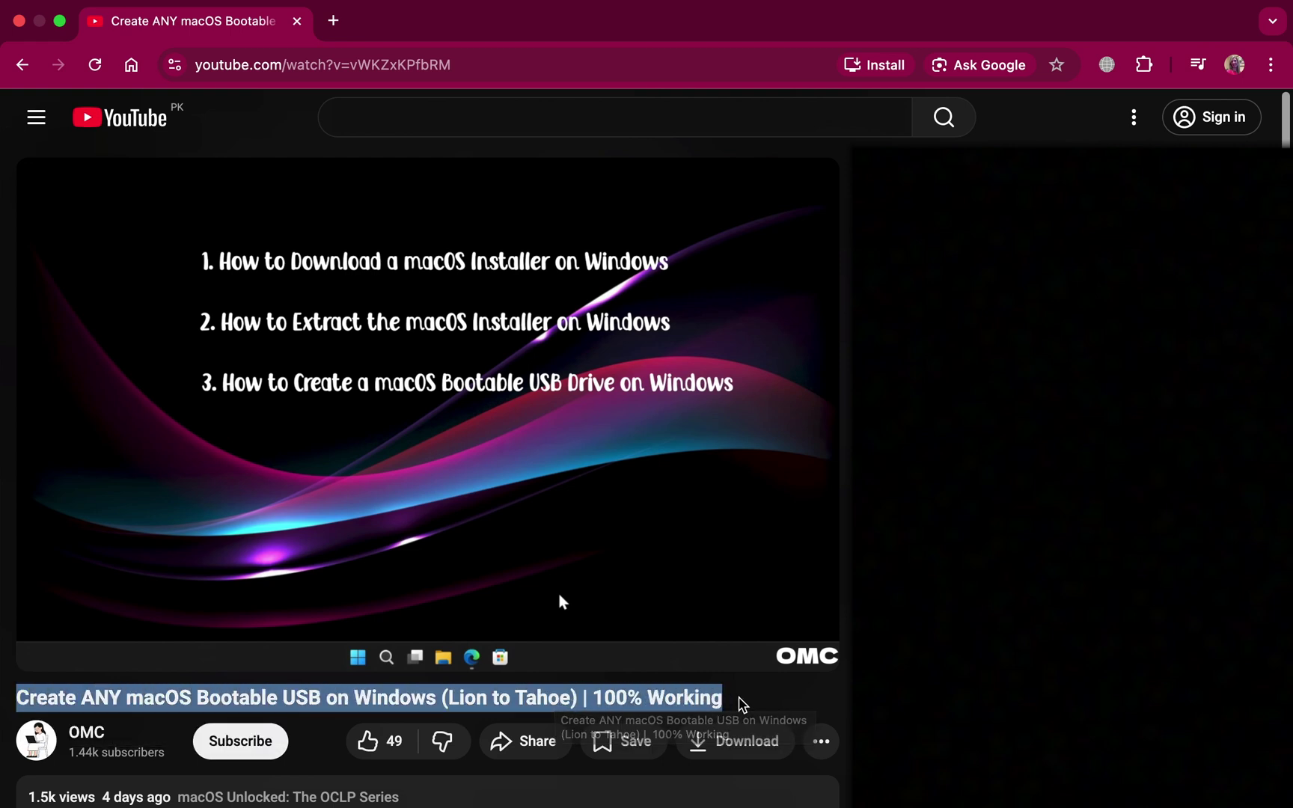